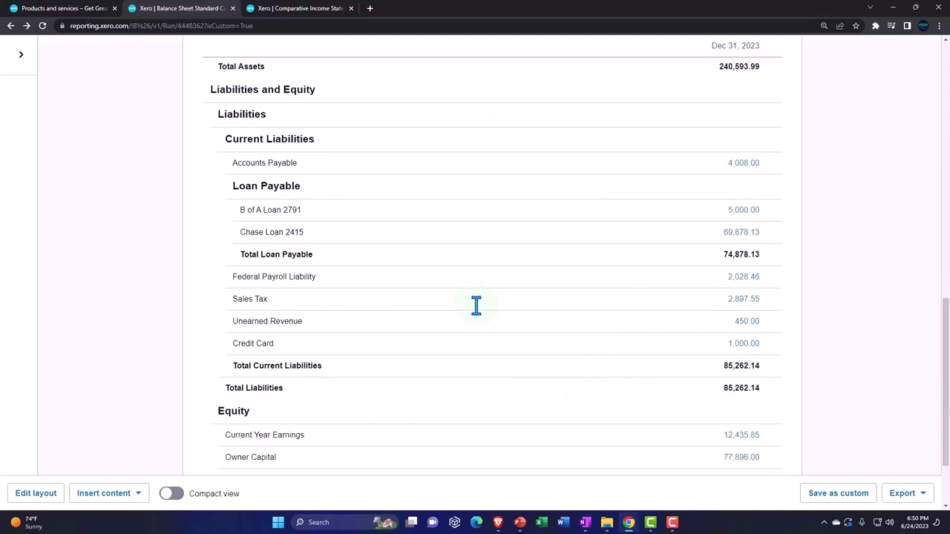
pyautogui.scroll(-1, 475, 305)
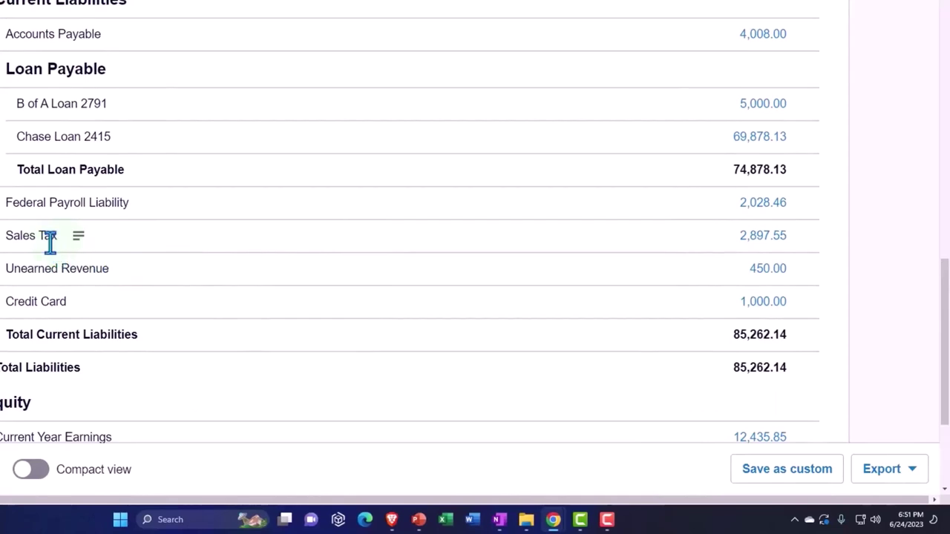
# Step: Drill into the 2,897.55 Sales Tax amount under Current Liabilities on the Balance Sheet
pyautogui.click(750, 248)
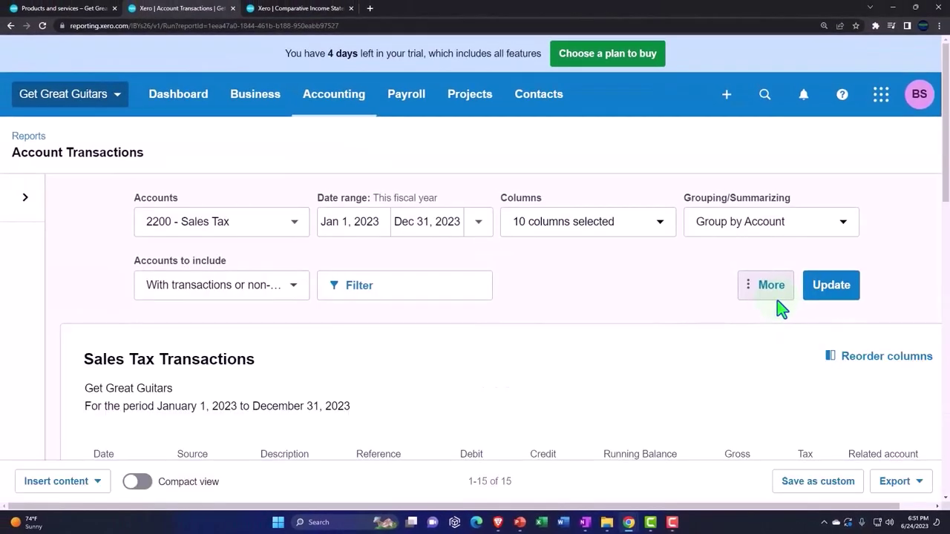
# Step: Zoom out and inspect Sales Tax report entries, including a Receive Money entry and the 2,343.85 transaction
pyautogui.scroll(-2, 780, 308)
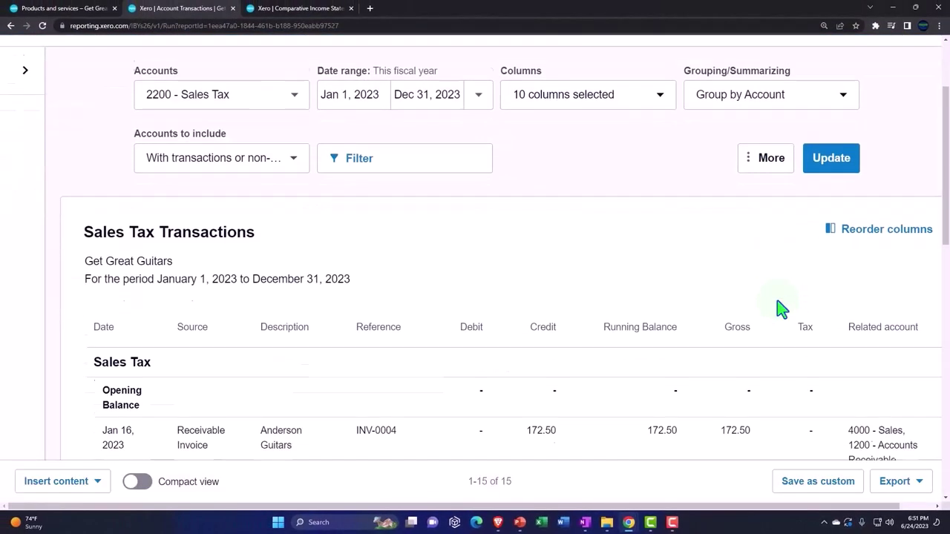
pyautogui.hotkey('ctrl', '-')
pyautogui.scroll(-1, 781, 308)
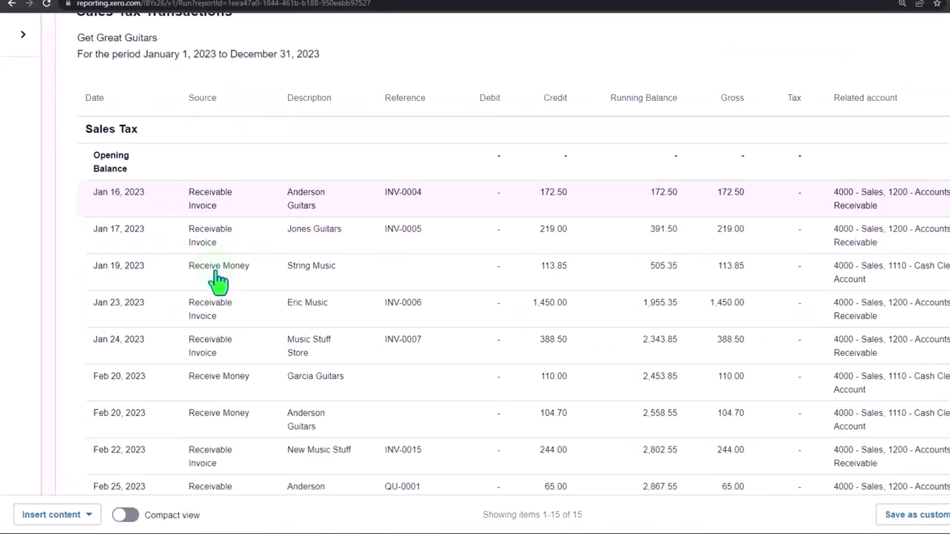
pyautogui.scroll(-1, 219, 281)
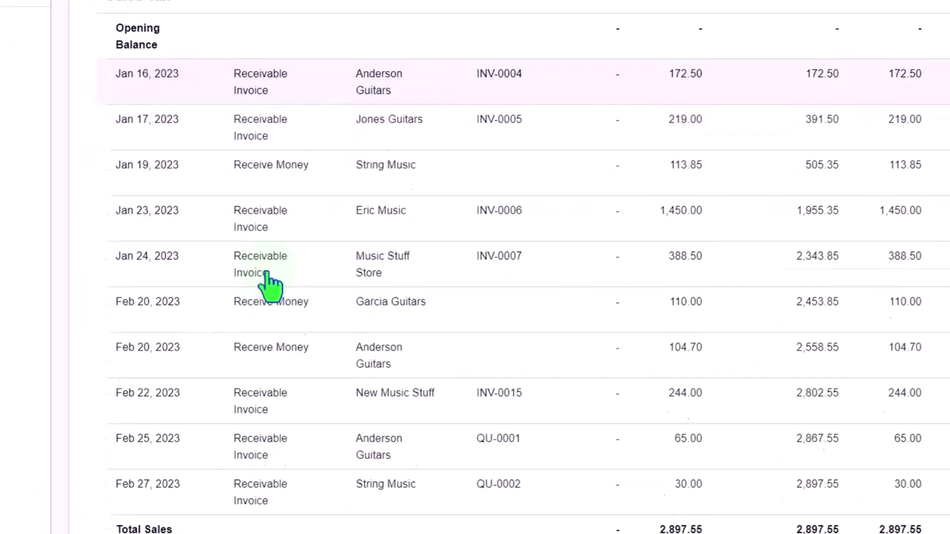
pyautogui.click(217, 378)
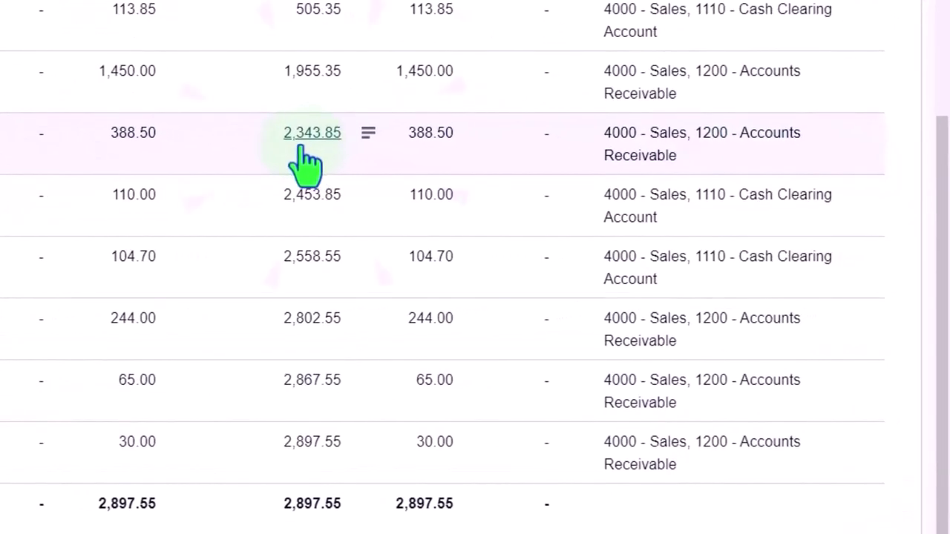
pyautogui.click(311, 149)
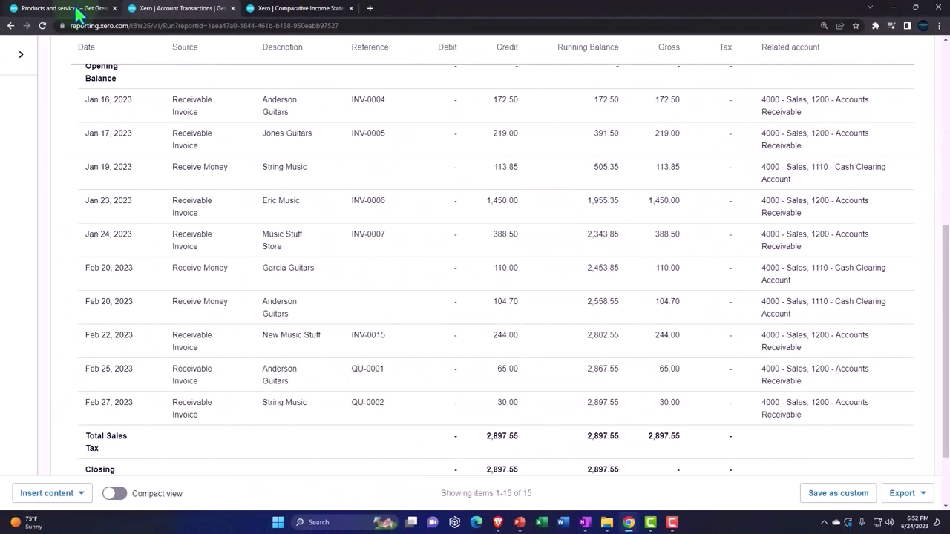
# Step: Create a new Spend Money transaction paying from Checking 0415
pyautogui.click(76, 10)
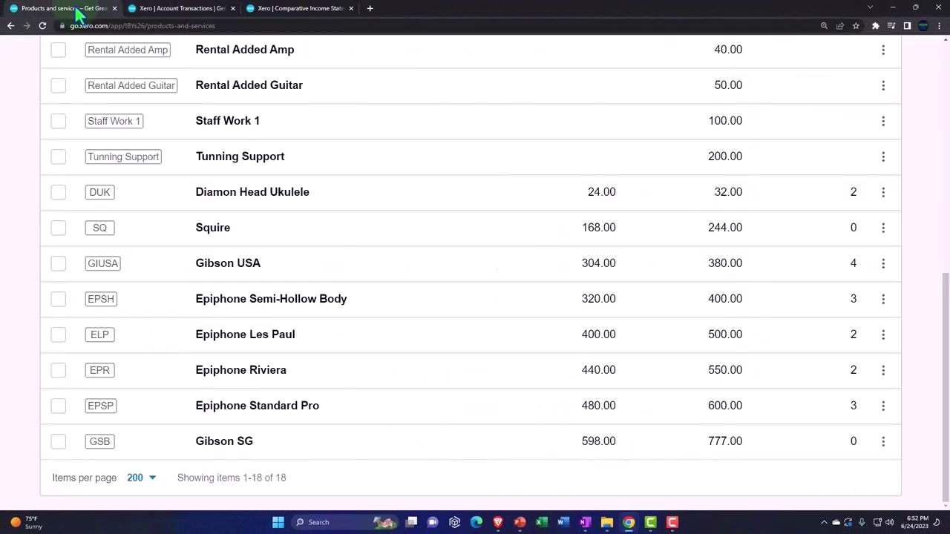
pyautogui.scroll(5, 366, 308)
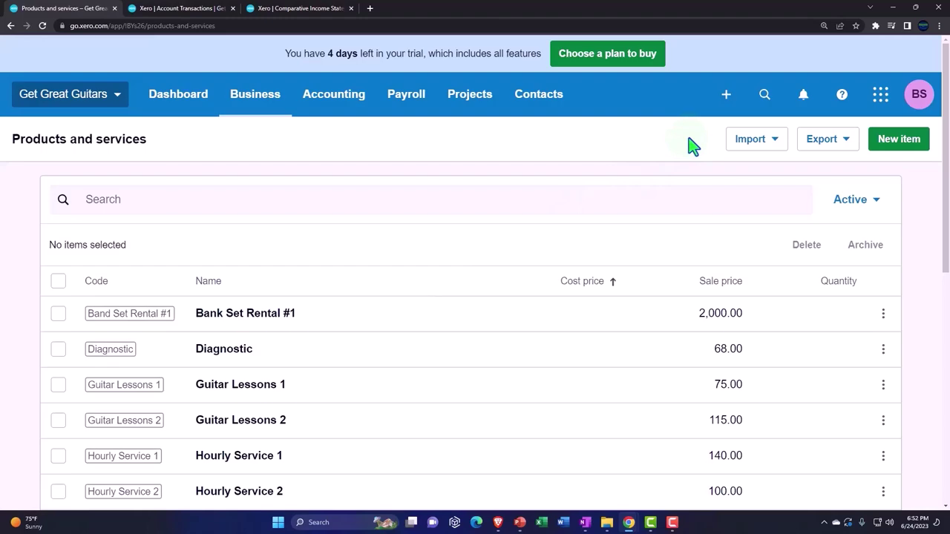
pyautogui.click(726, 95)
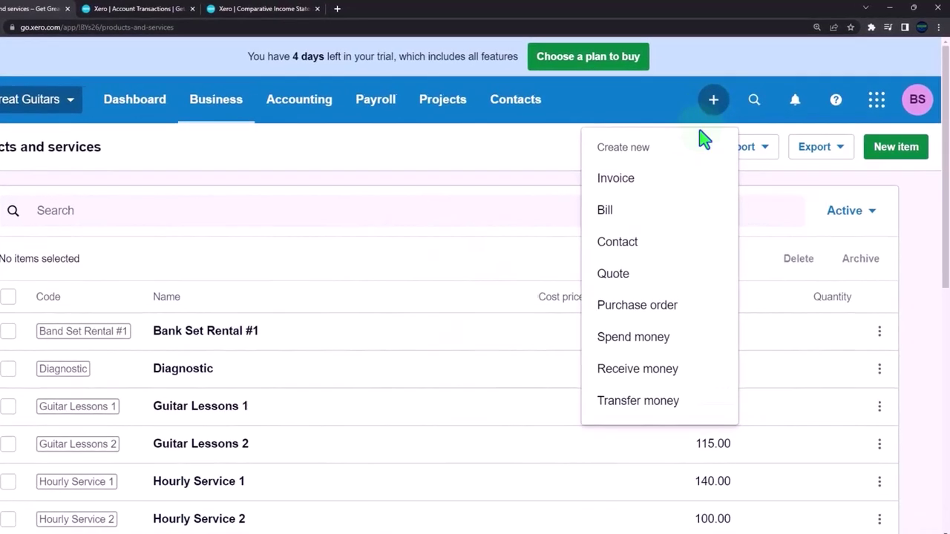
pyautogui.click(664, 340)
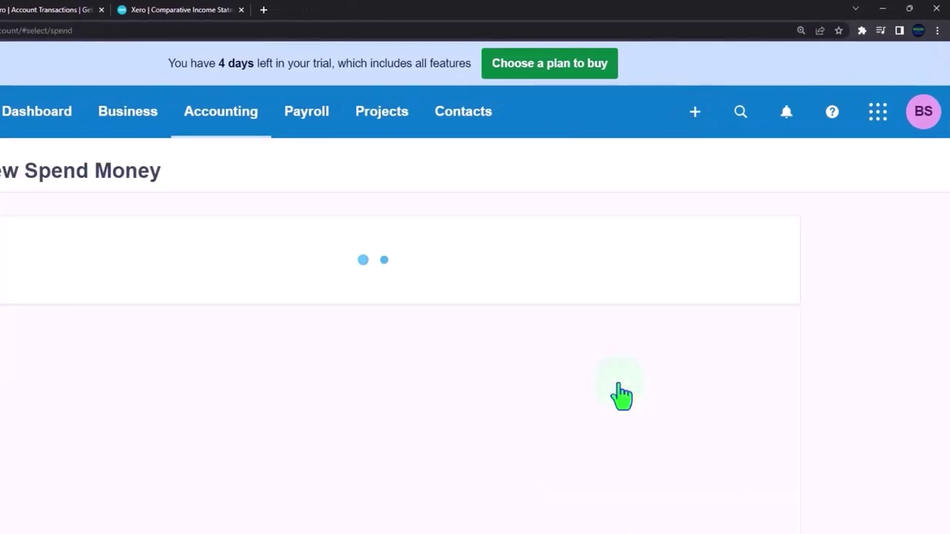
pyautogui.click(258, 312)
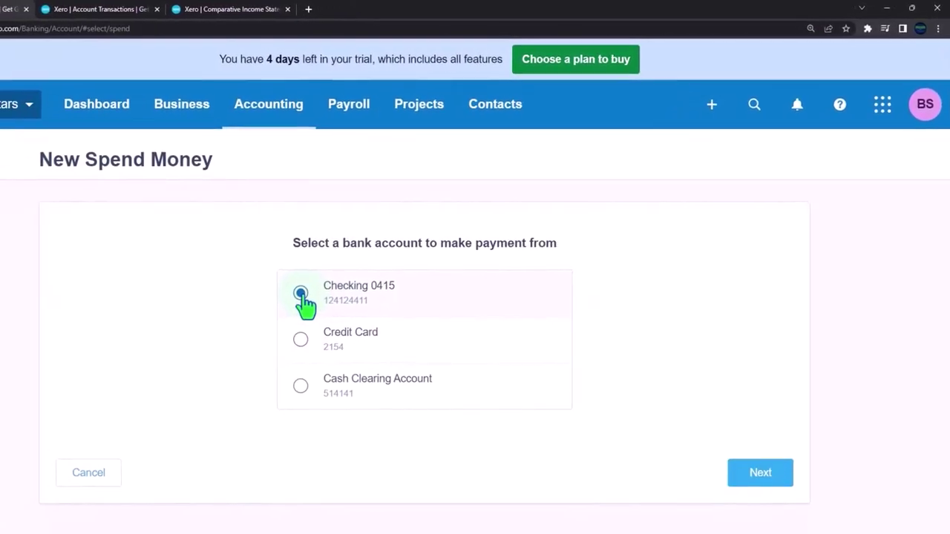
pyautogui.click(747, 504)
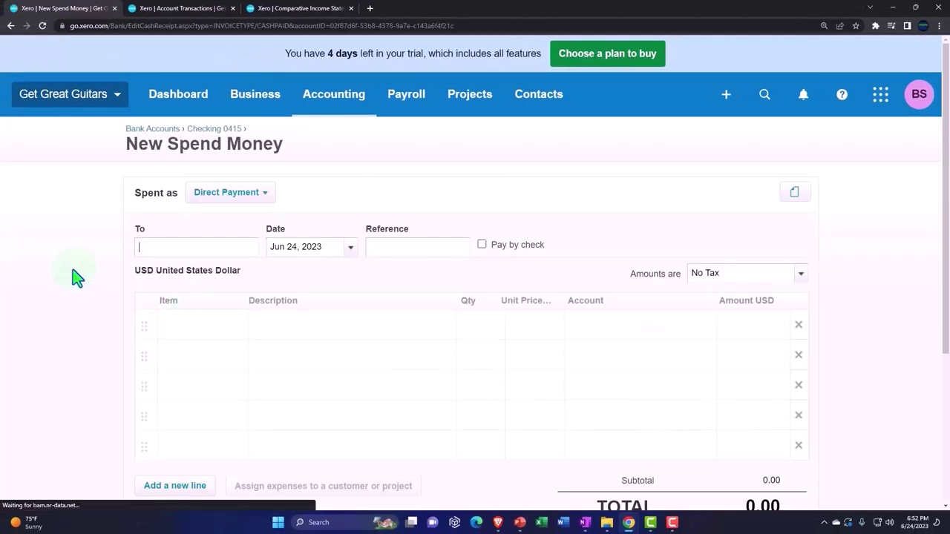
# Step: Enter City Tax CA as the payee and add it as a new contact
pyautogui.hotkey('ctrl', '+')
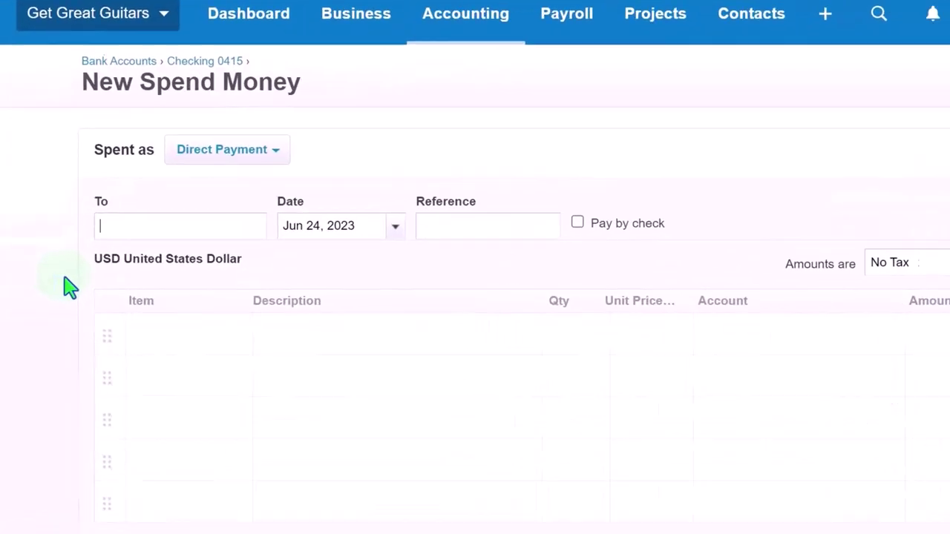
pyautogui.write('C')
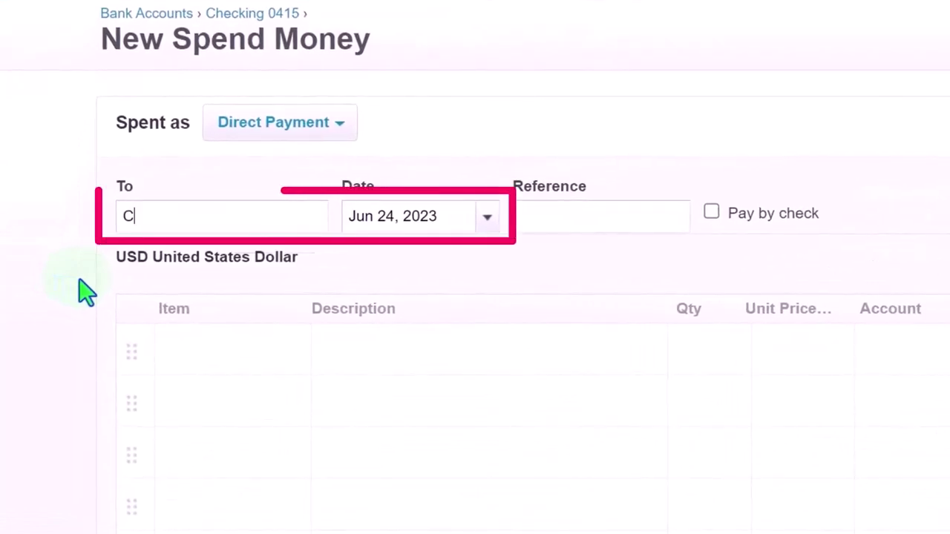
pyautogui.write('uCity Tax ')
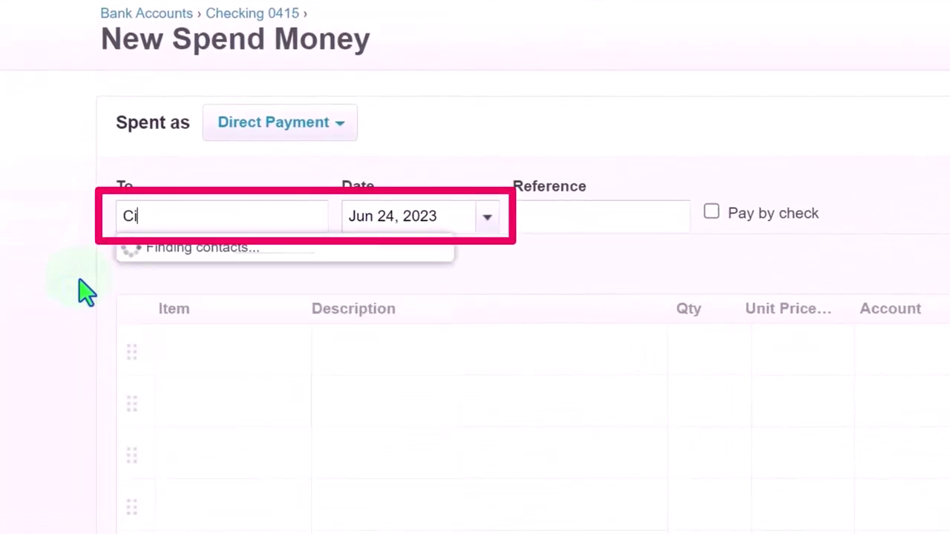
pyautogui.write('CA')
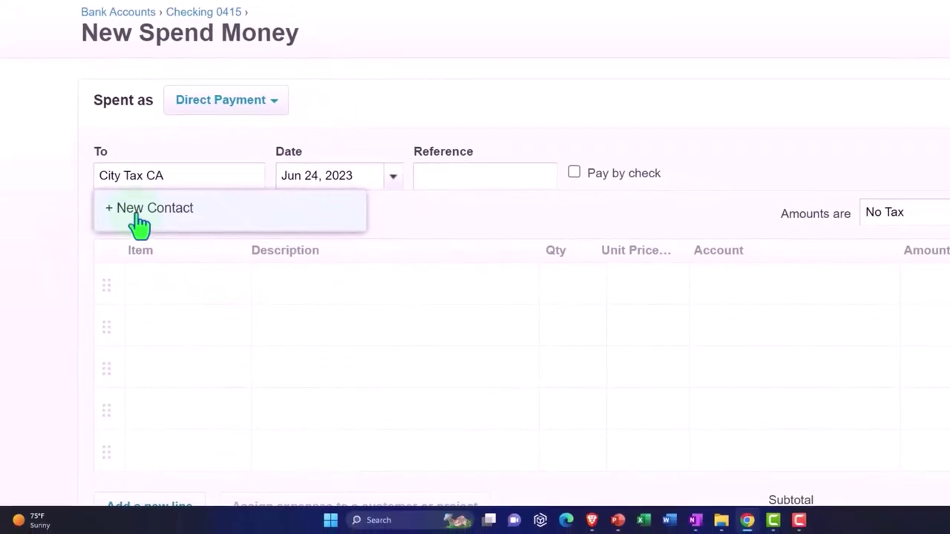
pyautogui.click(137, 212)
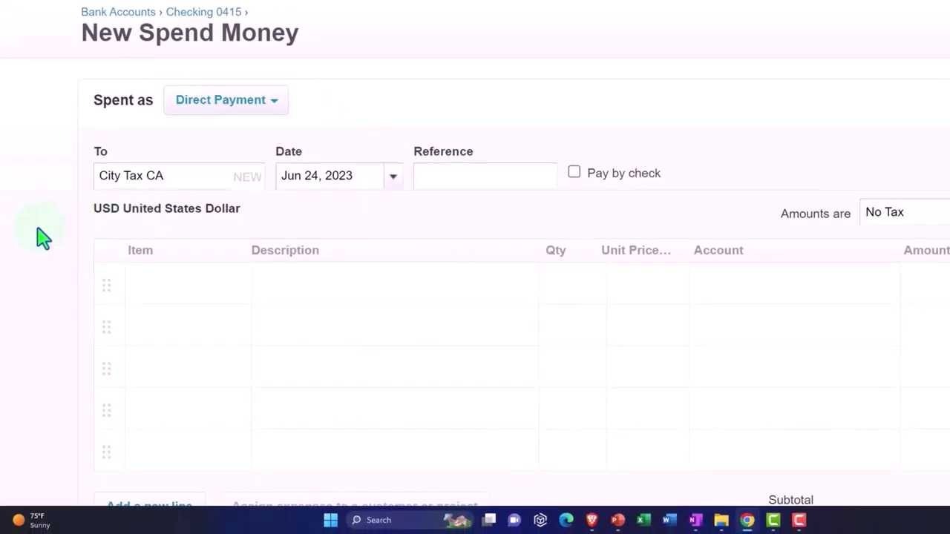
pyautogui.press('Tab')
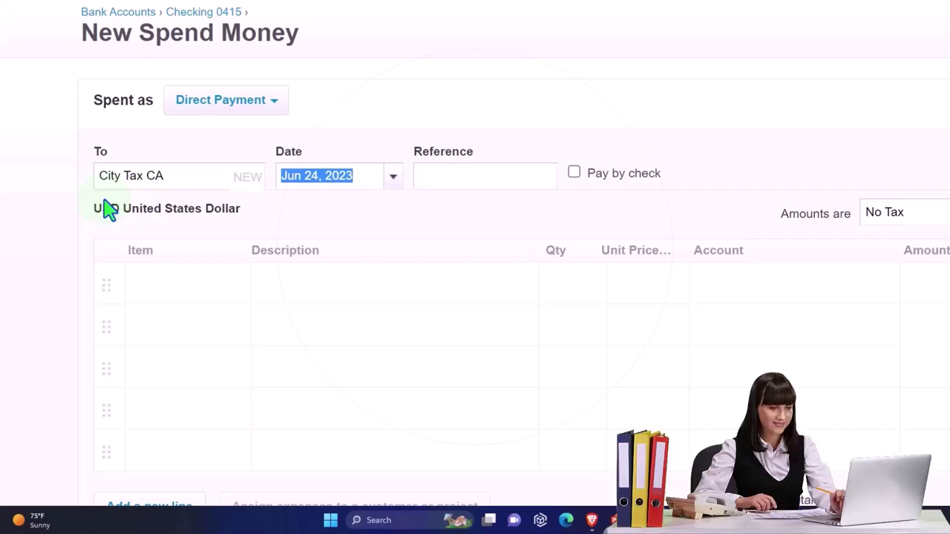
# Step: Set the payment date to Feb 28, 2023 from the calendar
pyautogui.click(396, 184)
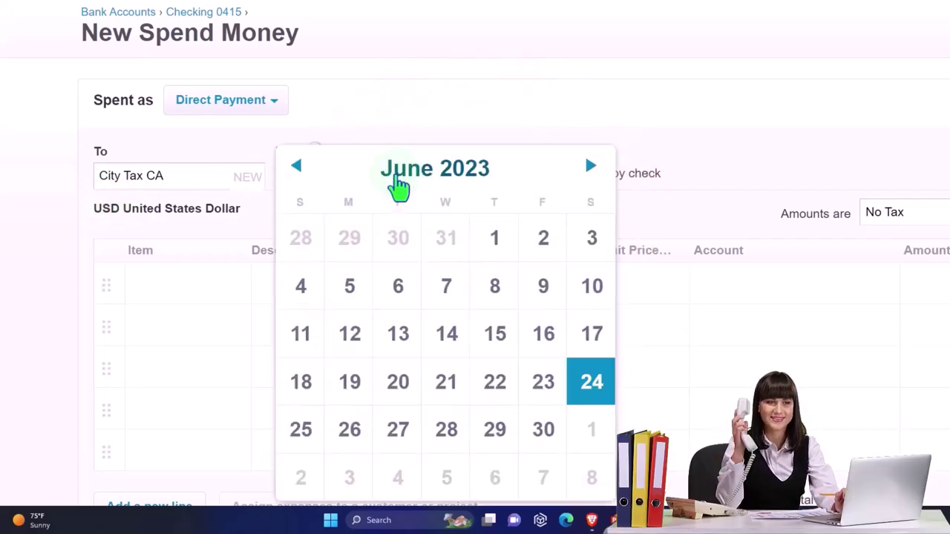
pyautogui.click(277, 197)
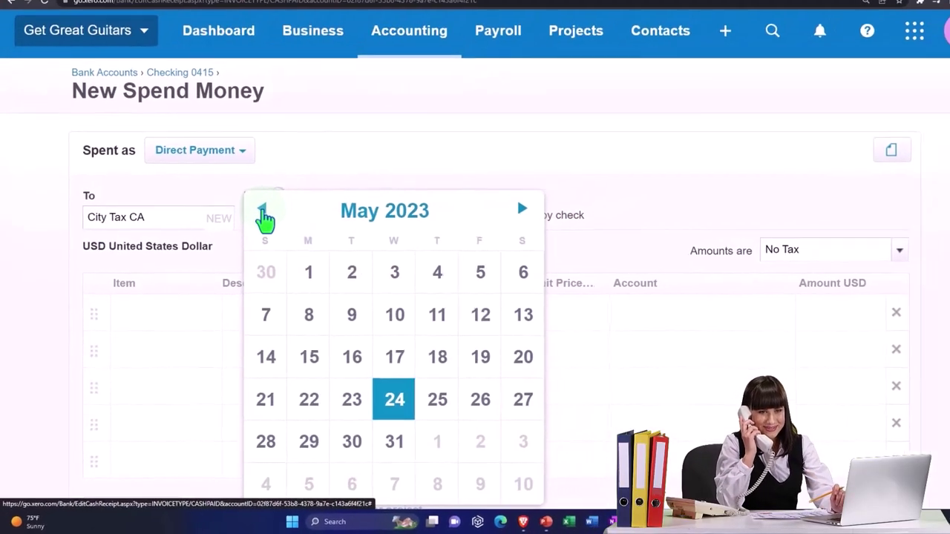
pyautogui.click(277, 197)
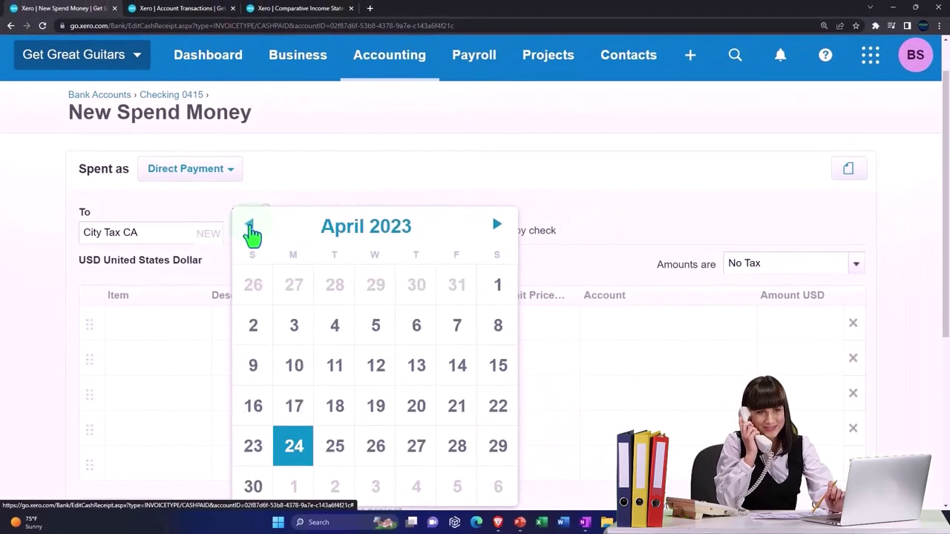
pyautogui.click(250, 226)
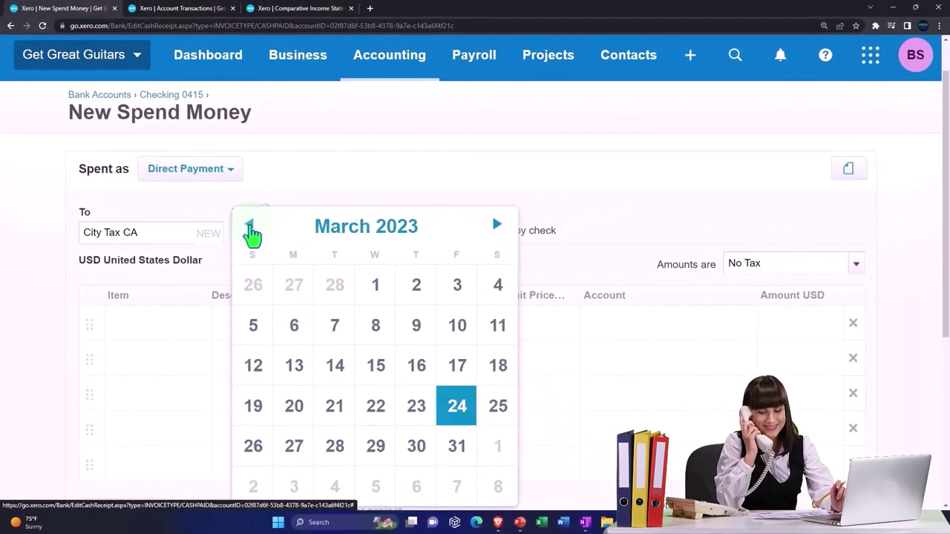
pyautogui.click(250, 226)
pyautogui.click(250, 226)
pyautogui.click(499, 230)
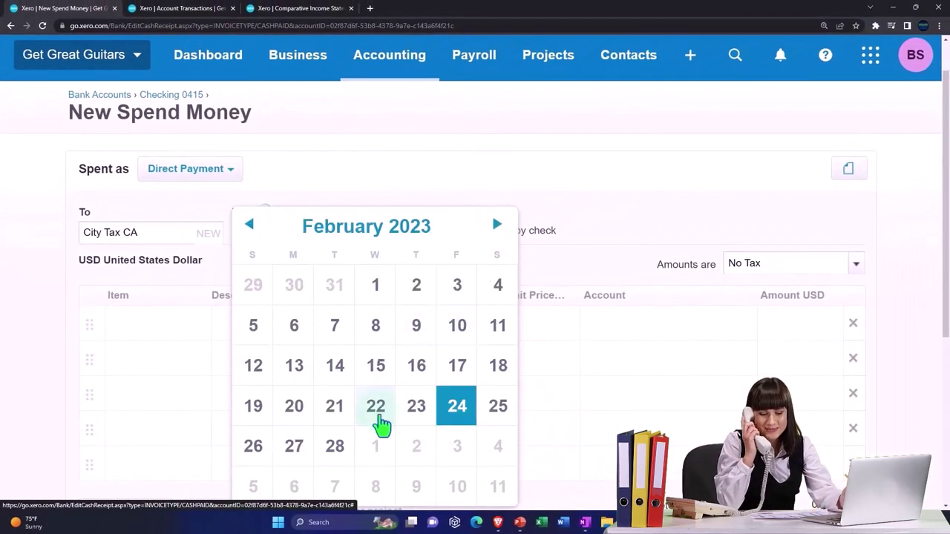
pyautogui.click(340, 455)
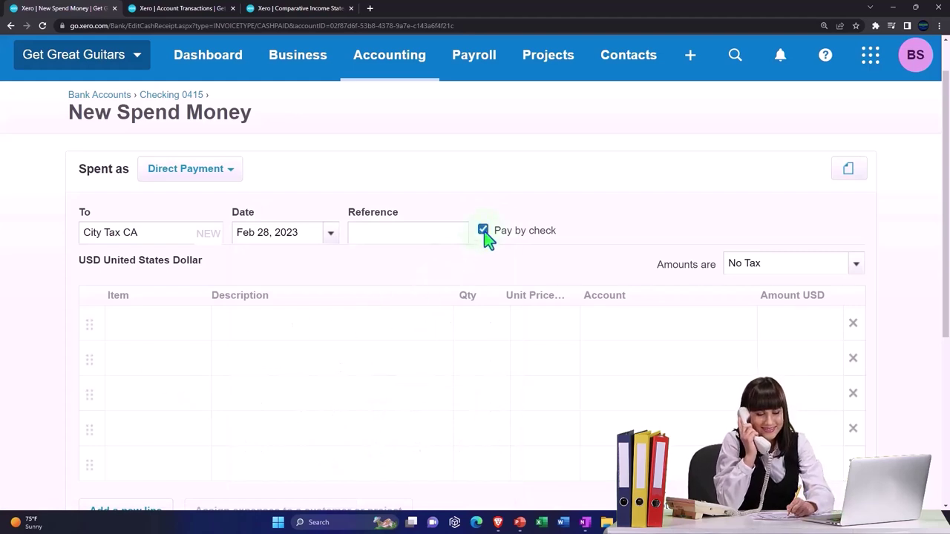
pyautogui.scroll(-1, 431, 286)
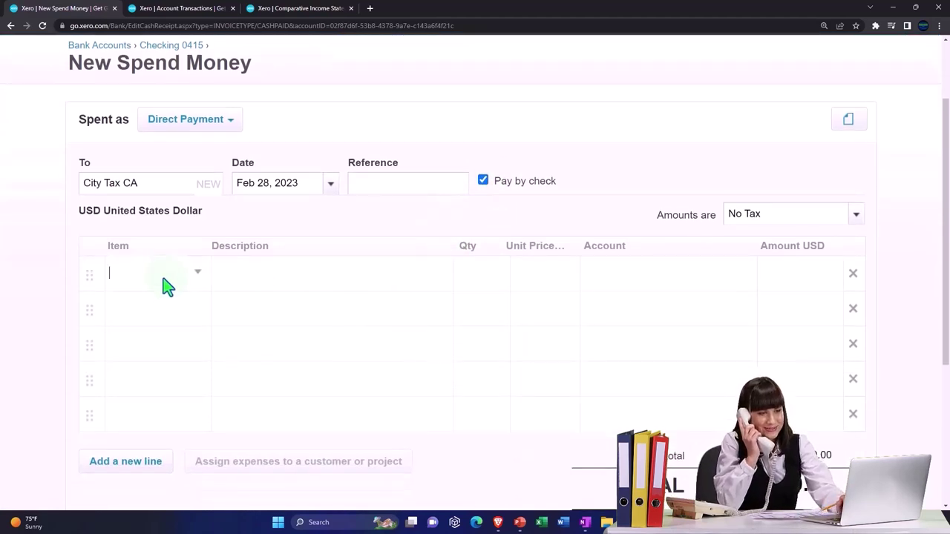
# Step: Add a 'Fan sales tax' line at 1,875.09 coded to 2200 - Sales Tax
pyautogui.press('Tab')
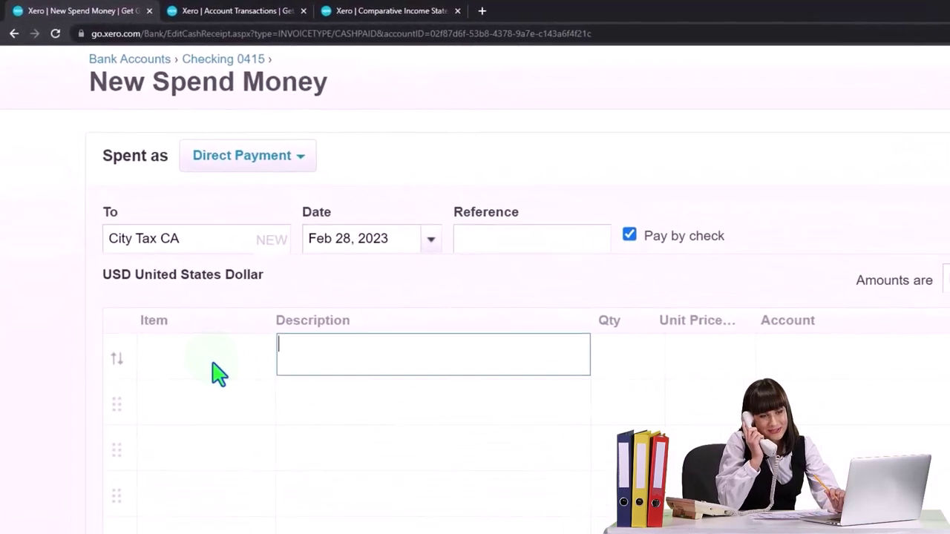
pyautogui.press('Tab')
pyautogui.press('Tab')
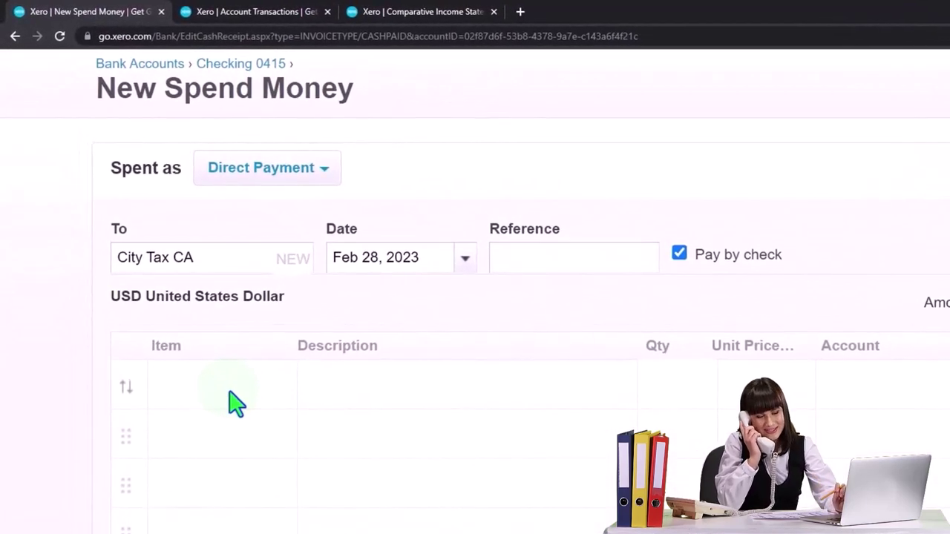
pyautogui.click(375, 386)
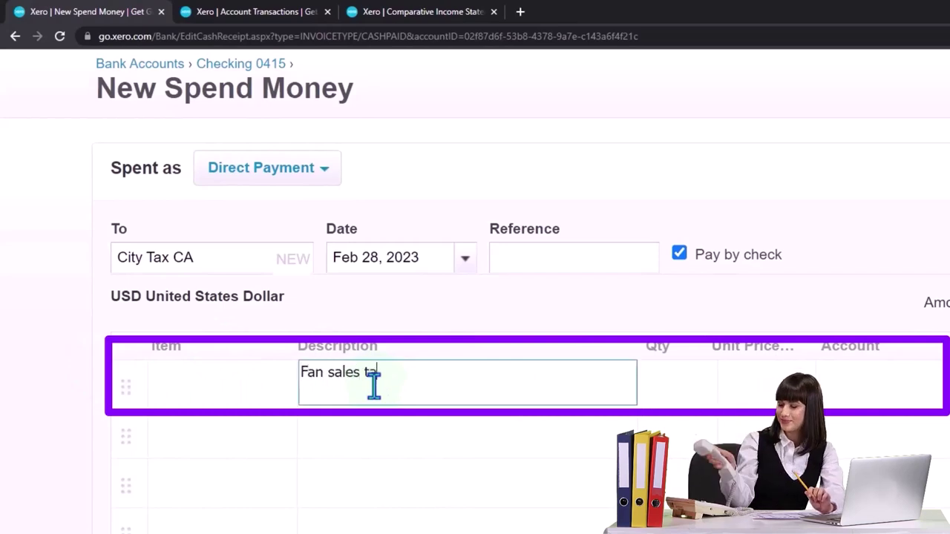
pyautogui.write('Fan sales tax')
pyautogui.press('Tab')
pyautogui.press('Tab')
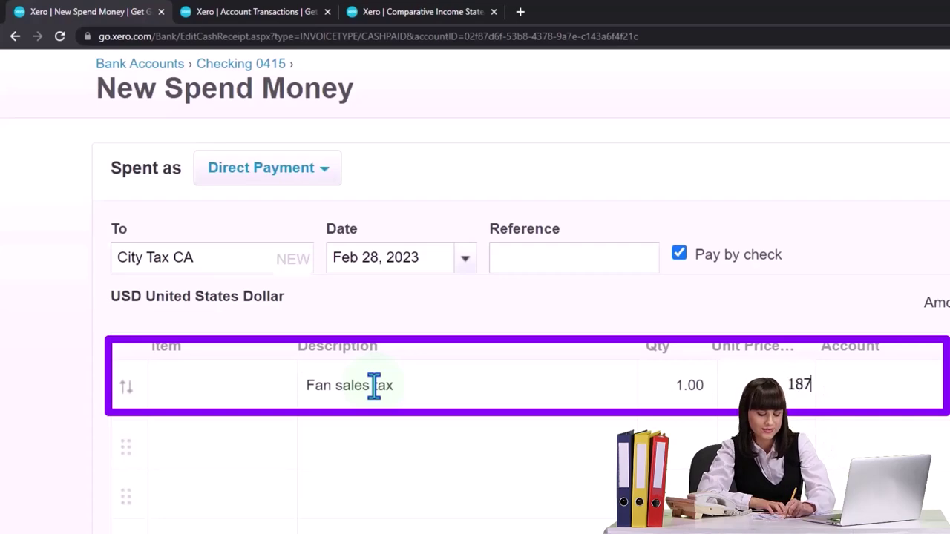
pyautogui.write('1875.09')
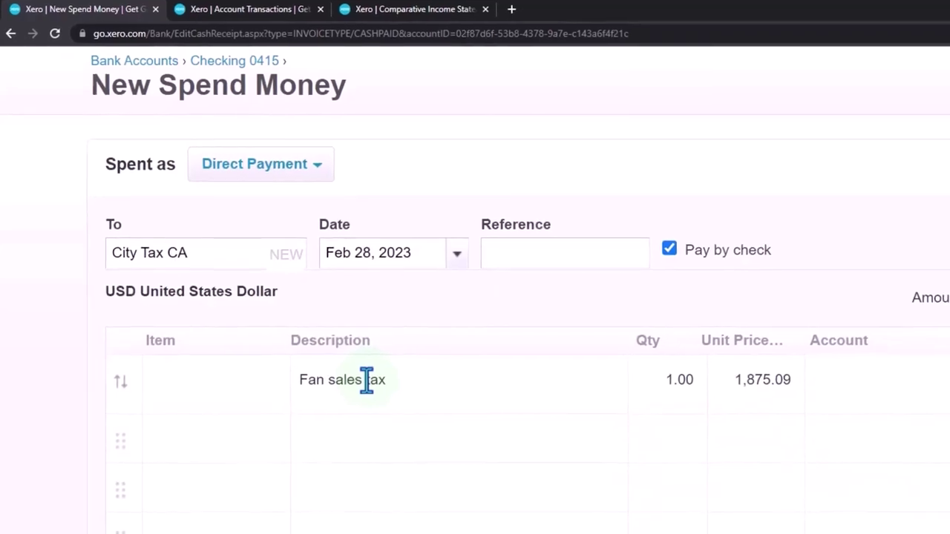
pyautogui.write('sale')
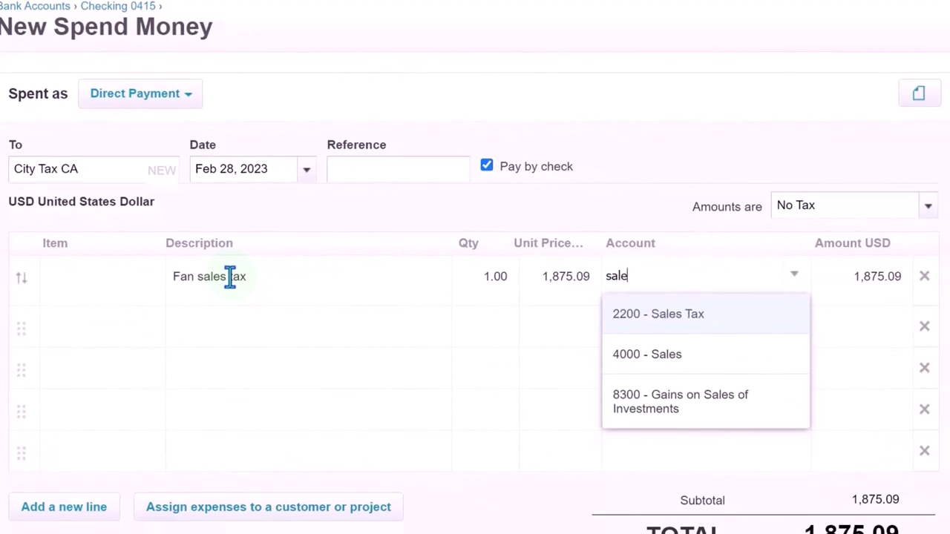
pyautogui.click(697, 331)
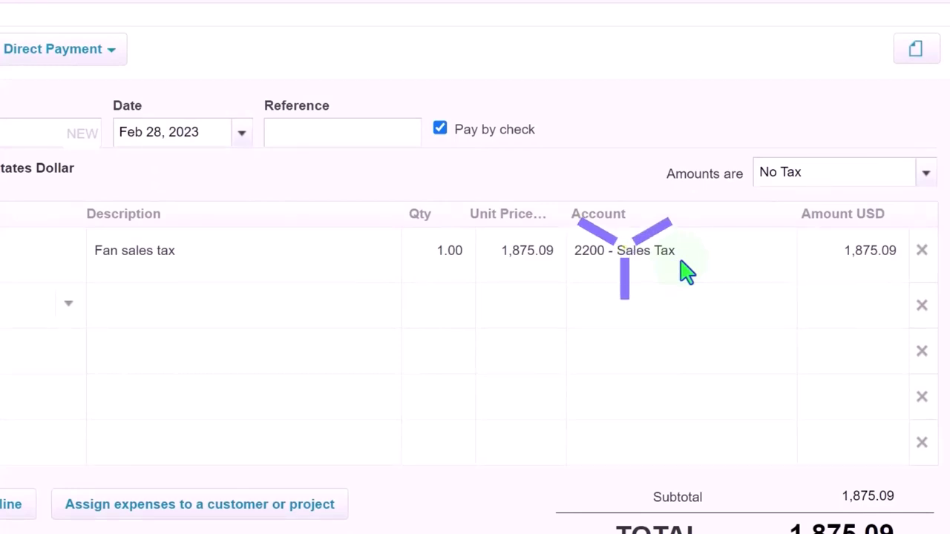
pyautogui.scroll(-2, 687, 272)
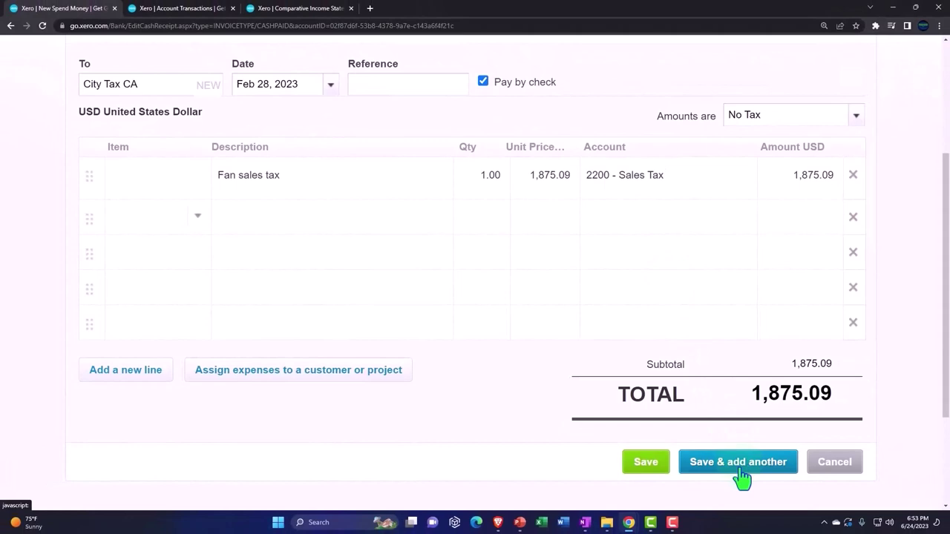
# Step: Save the 1,875.09 City Tax CA payment as check 1020 with Save & add another
pyautogui.click(741, 468)
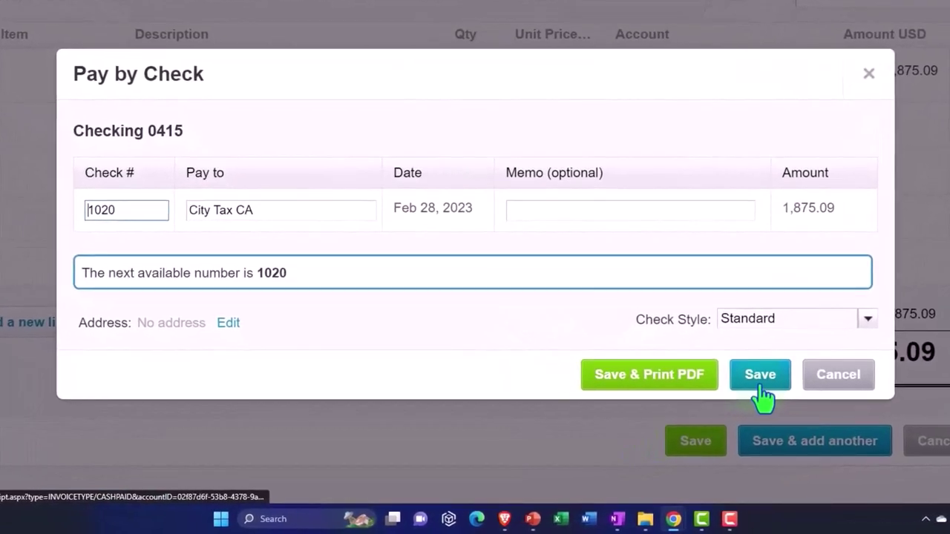
pyautogui.click(761, 387)
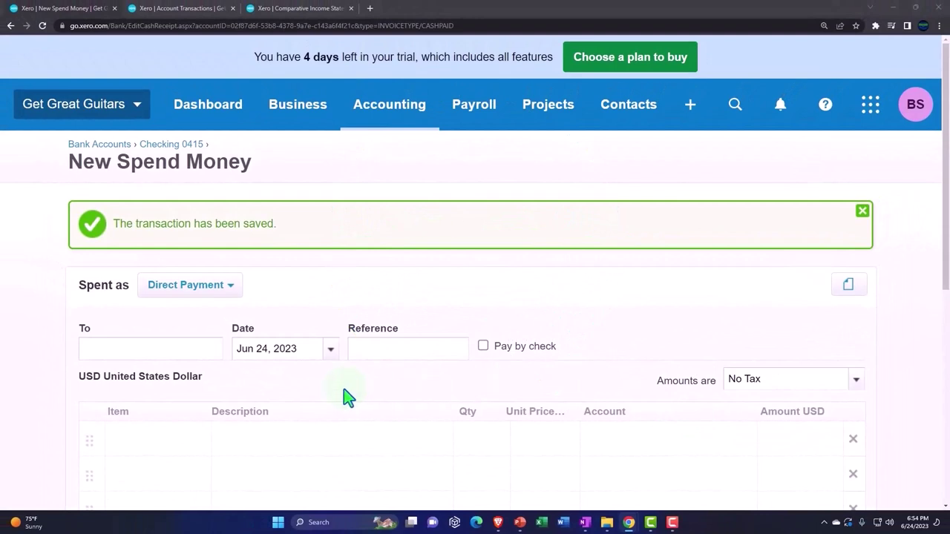
pyautogui.scroll(-2, 354, 374)
# Step: Enter State Sales Tax CA as the new payee, correcting the misspelling
pyautogui.click(124, 250)
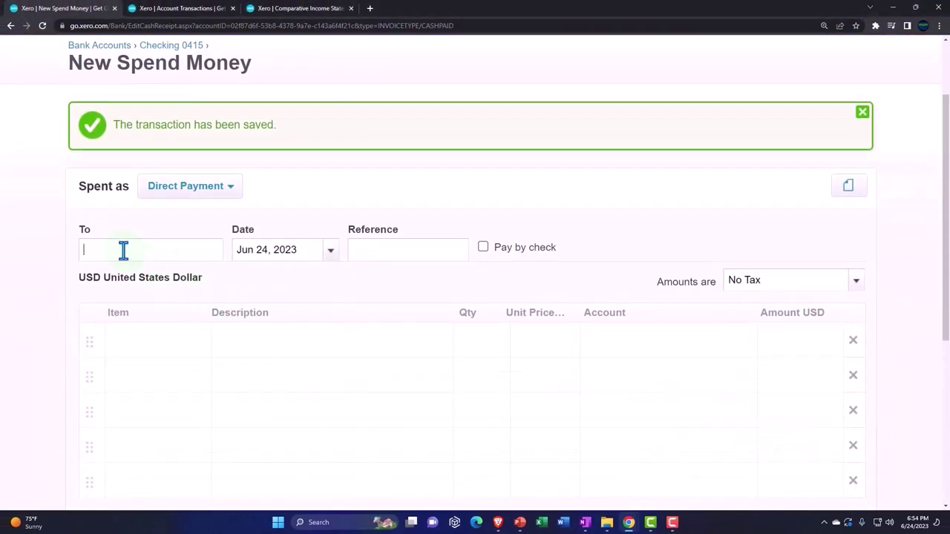
pyautogui.scroll(-1, 26, 272)
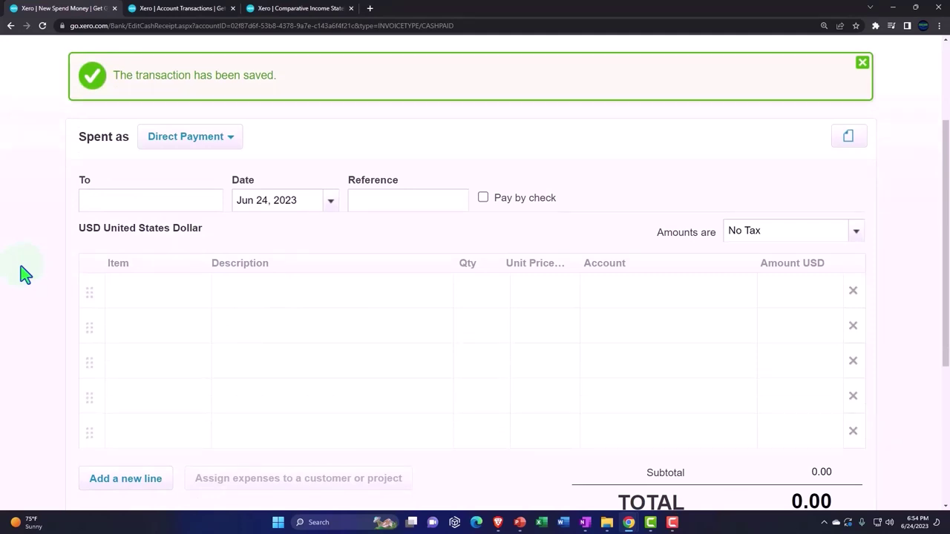
pyautogui.write('St')
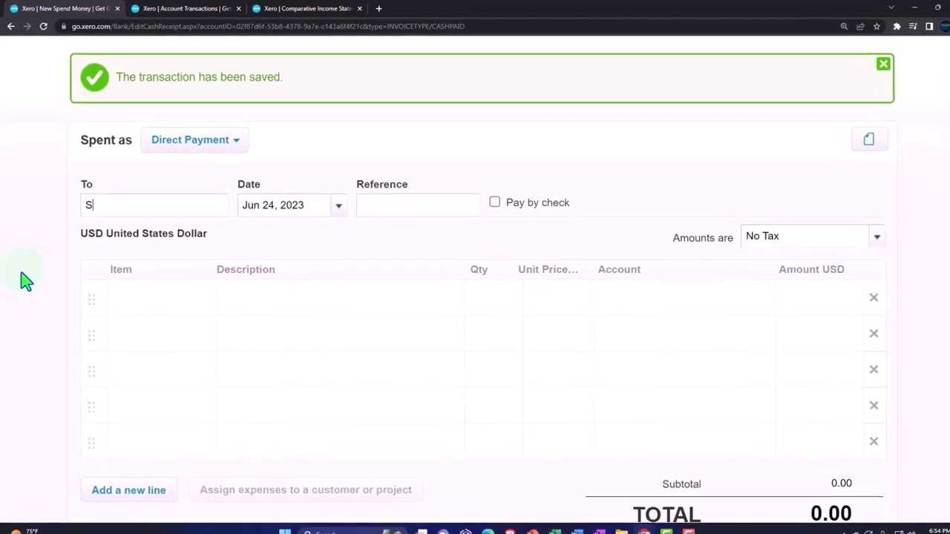
pyautogui.write('ate Slaes')
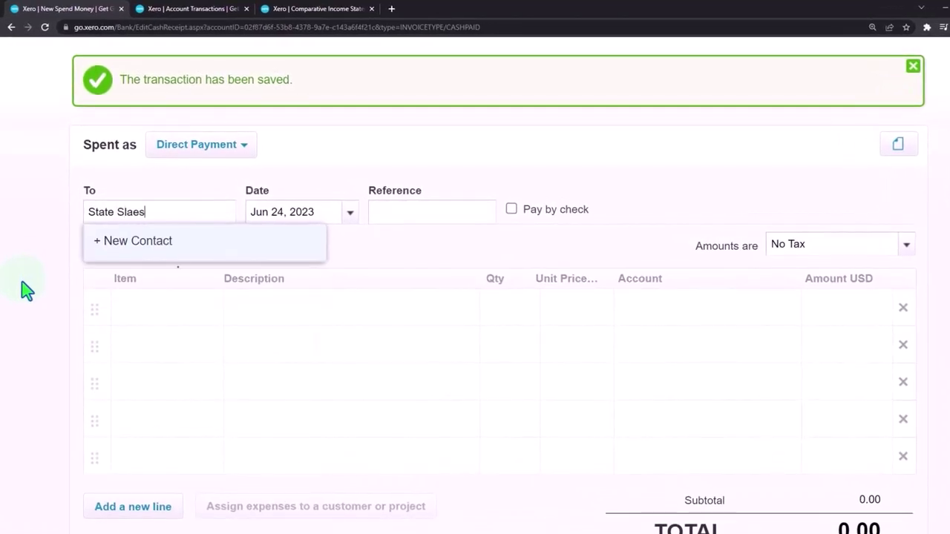
pyautogui.press('BackSpace')
pyautogui.press('BackSpace')
pyautogui.press('BackSpace')
pyautogui.press('BackSpace')
pyautogui.write('ate Sales Tax')
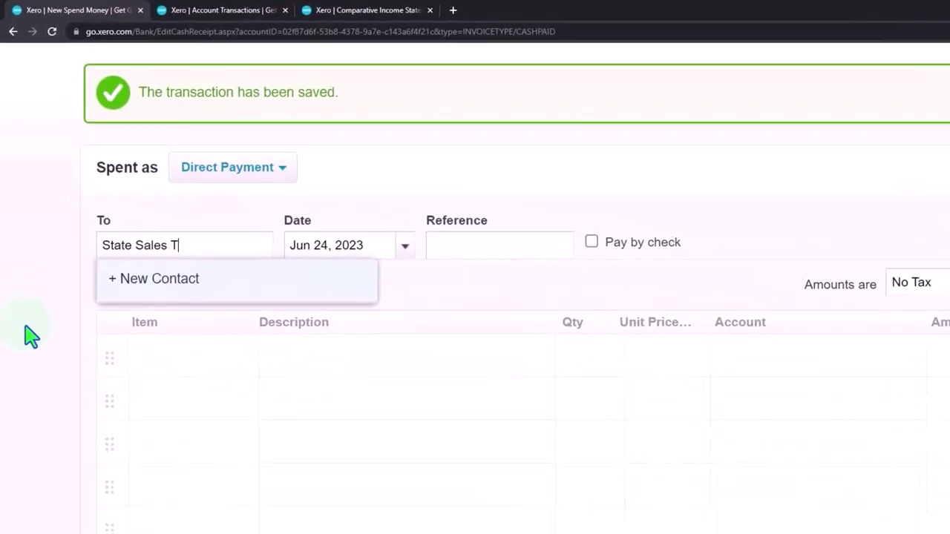
pyautogui.write(' CA')
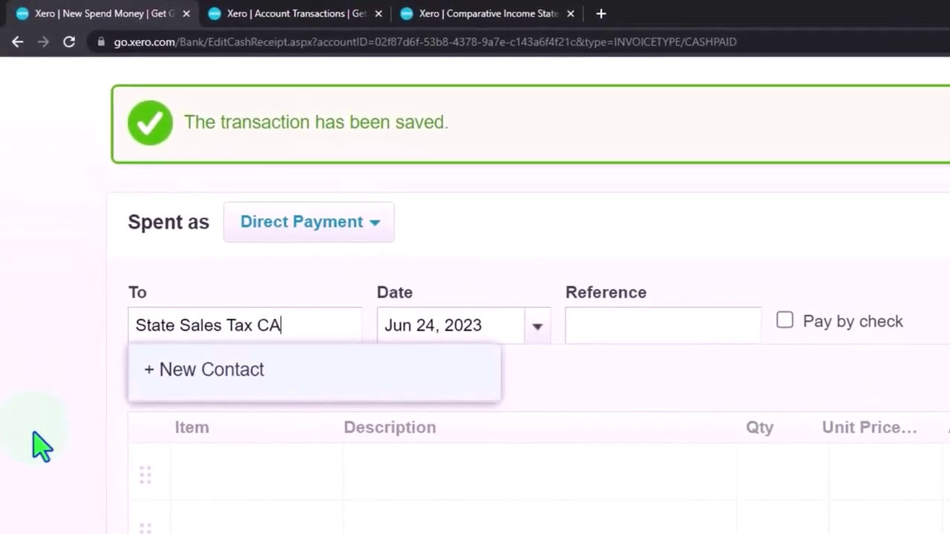
pyautogui.press('Tab')
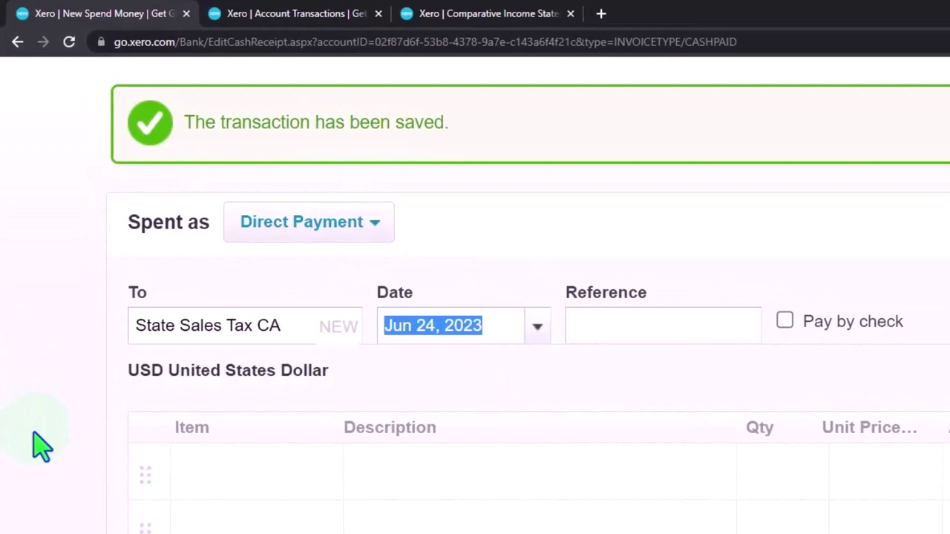
# Step: Set the payment date to Feb 28, 2023 by paging back to February
pyautogui.click(537, 328)
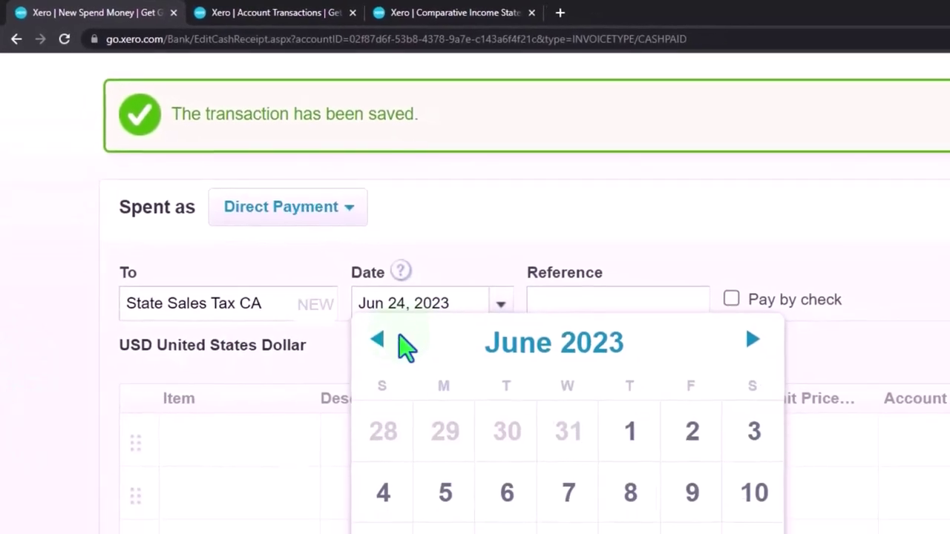
pyautogui.click(379, 341)
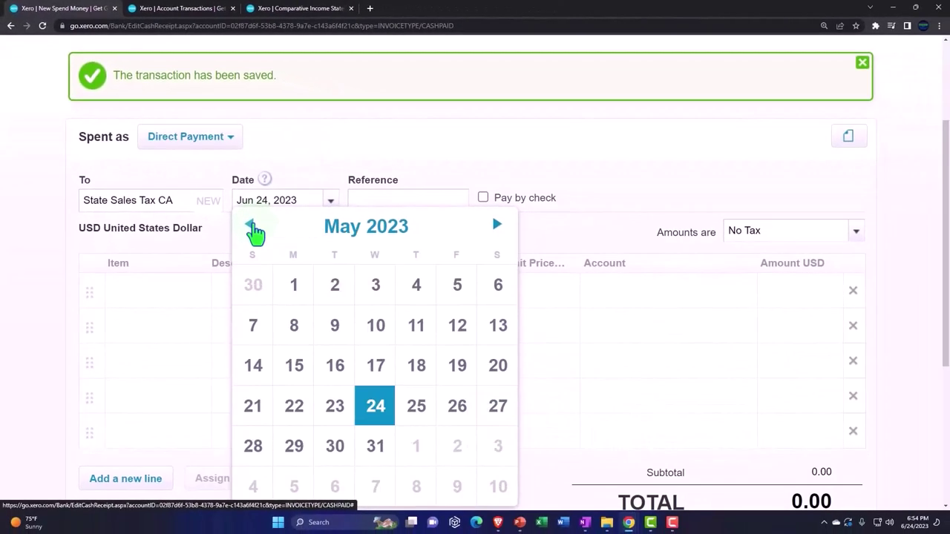
pyautogui.click(251, 226)
pyautogui.click(252, 227)
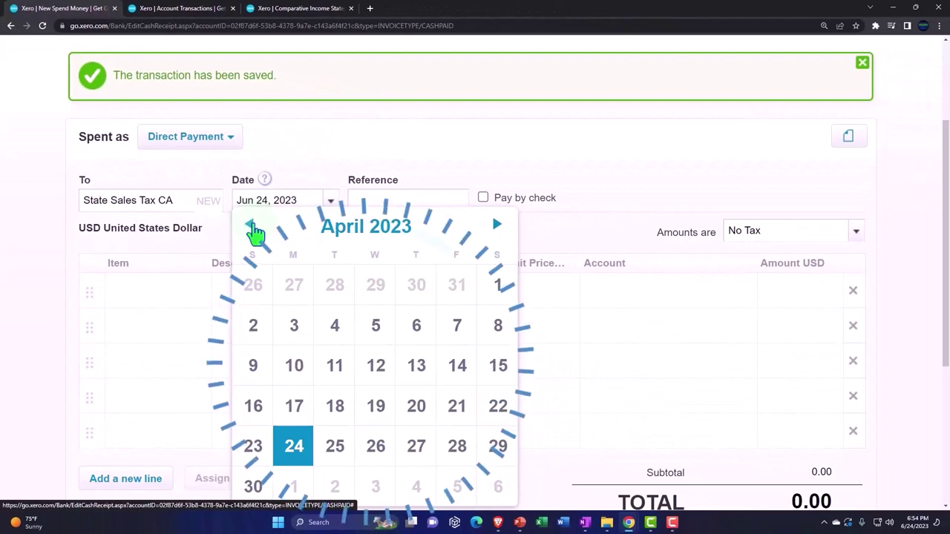
pyautogui.click(252, 227)
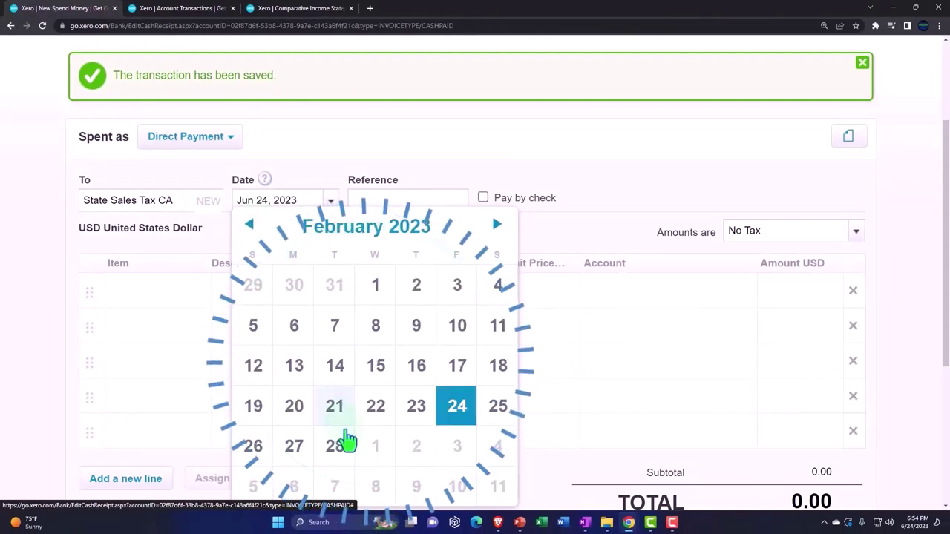
pyautogui.click(344, 443)
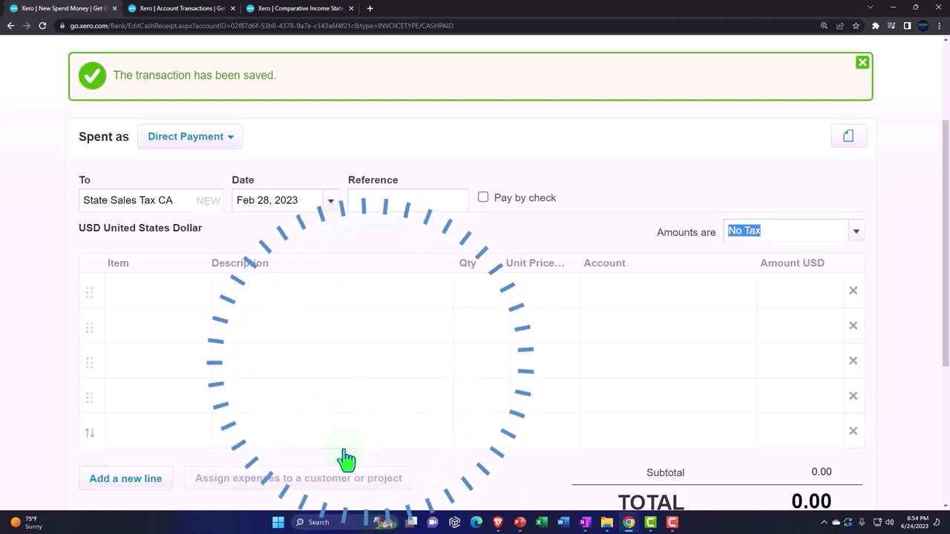
# Step: Fill the line with quantity 1, unit price 468.77, account 2200 - Sales Tax
pyautogui.press('Tab')
pyautogui.press('Tab')
pyautogui.press('Tab')
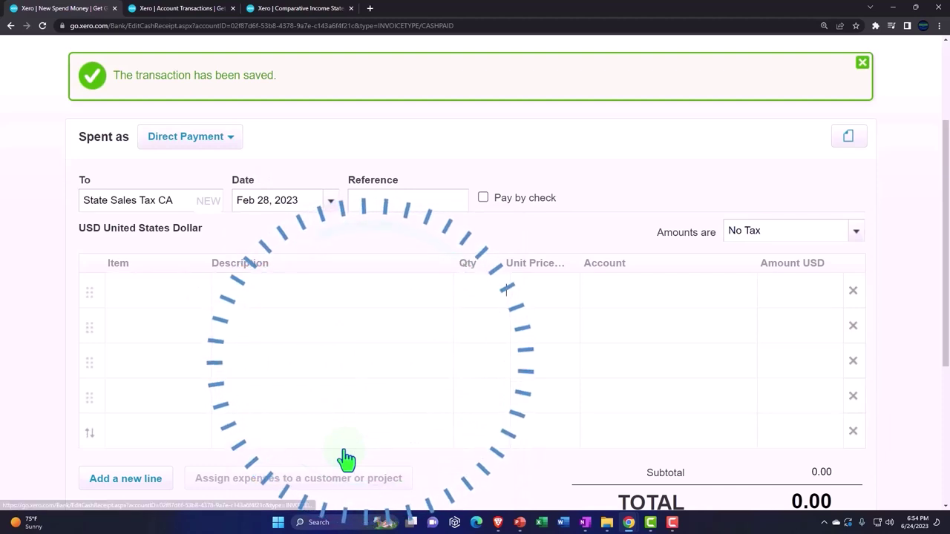
pyautogui.write('1')
pyautogui.press('Tab')
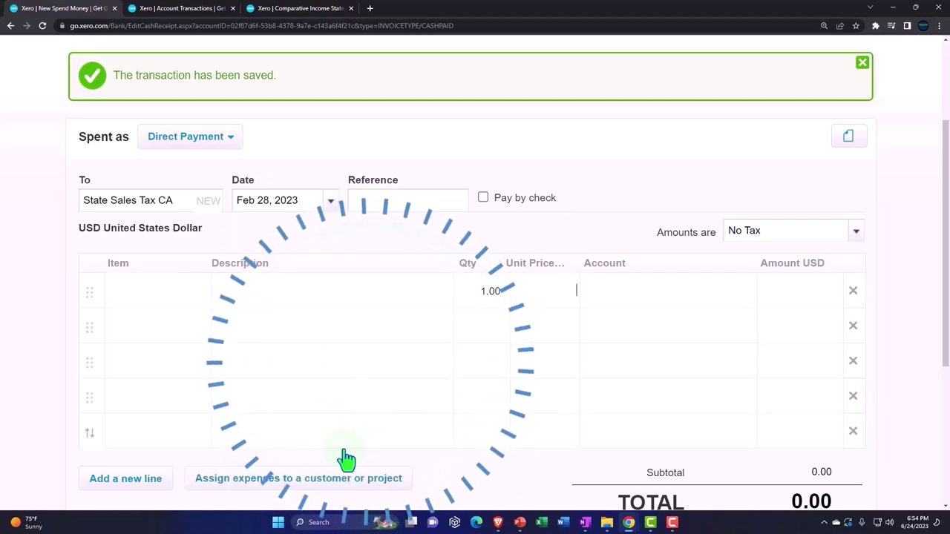
pyautogui.write('468')
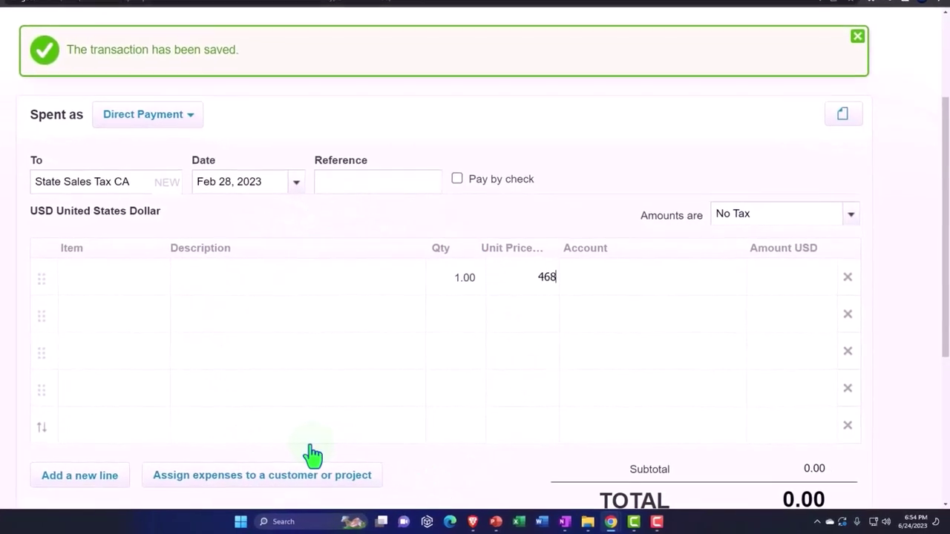
pyautogui.write('.77')
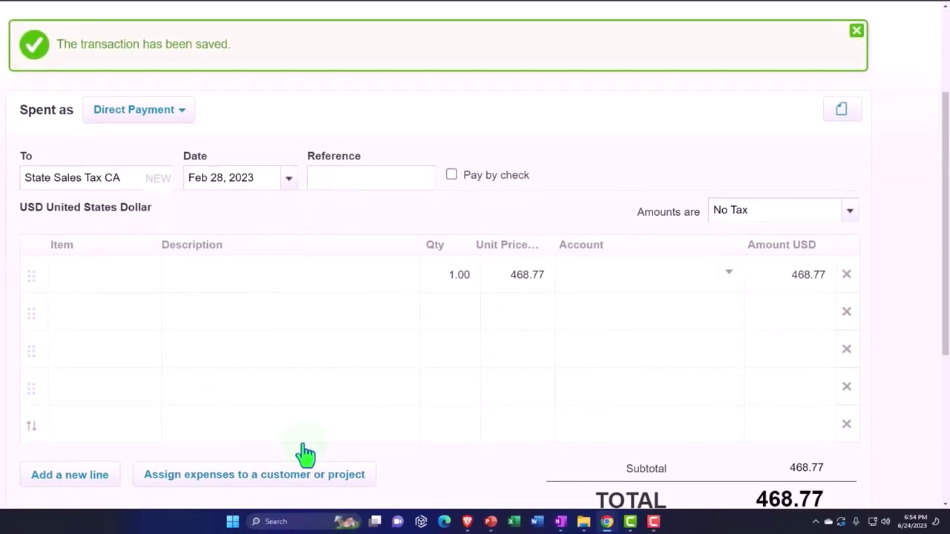
pyautogui.press('Tab')
pyautogui.write('sa')
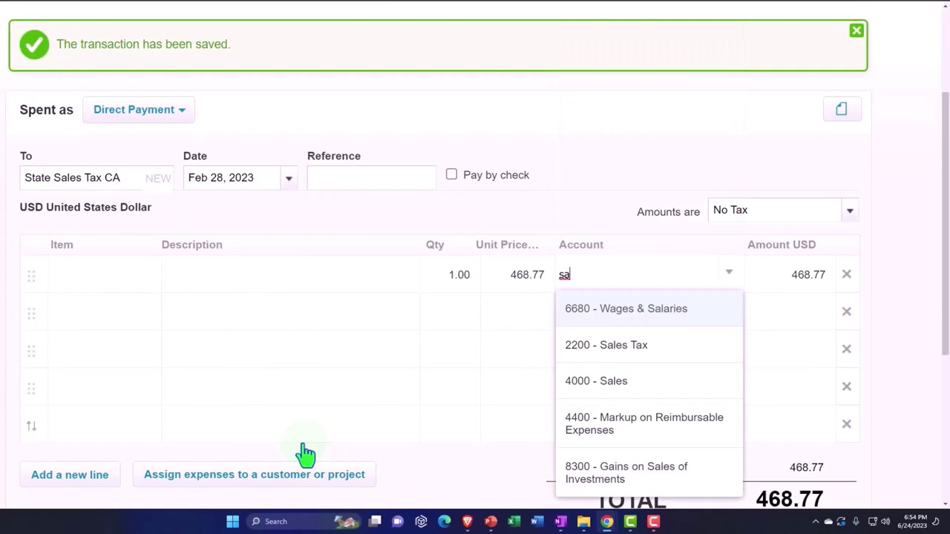
pyautogui.press('Down')
pyautogui.press('Tab')
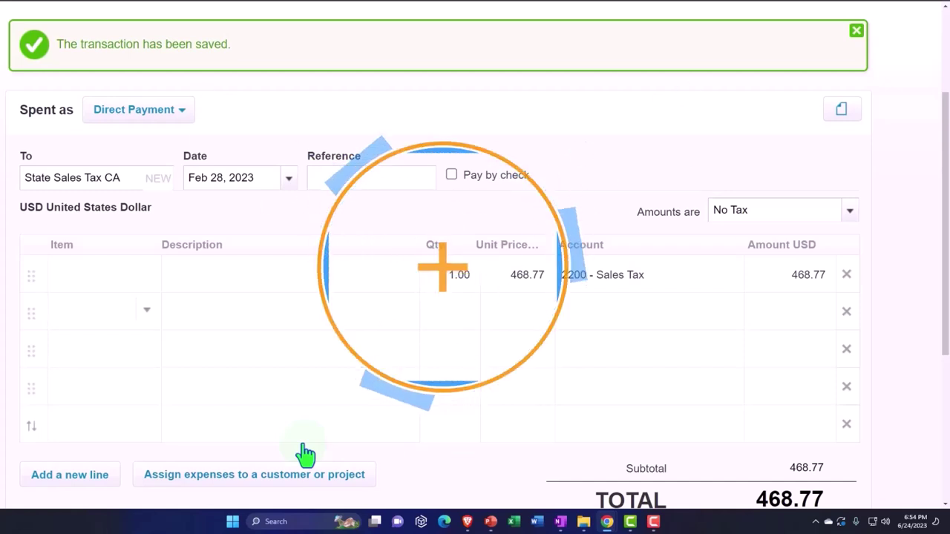
# Step: Save the 468.77 State Sales Tax CA payment
pyautogui.scroll(-1, 306, 453)
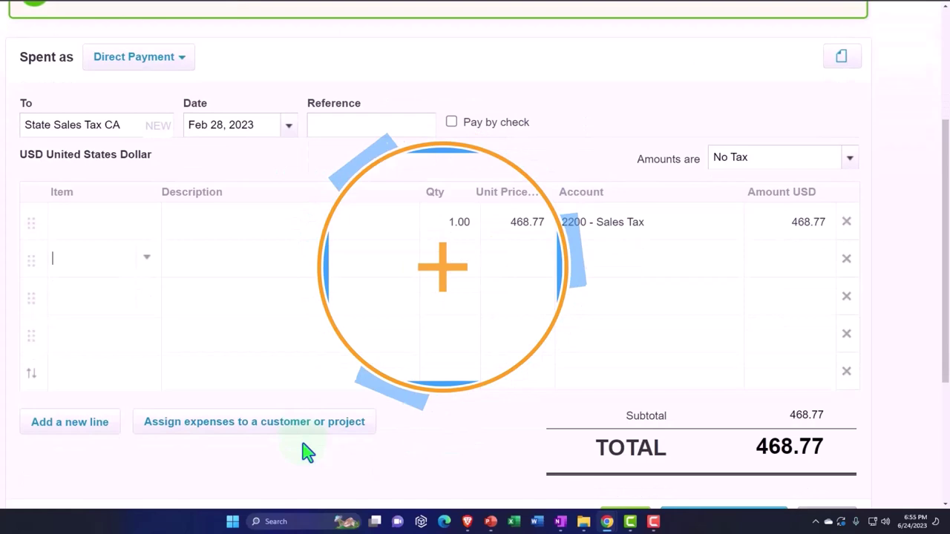
pyautogui.scroll(-1, 304, 453)
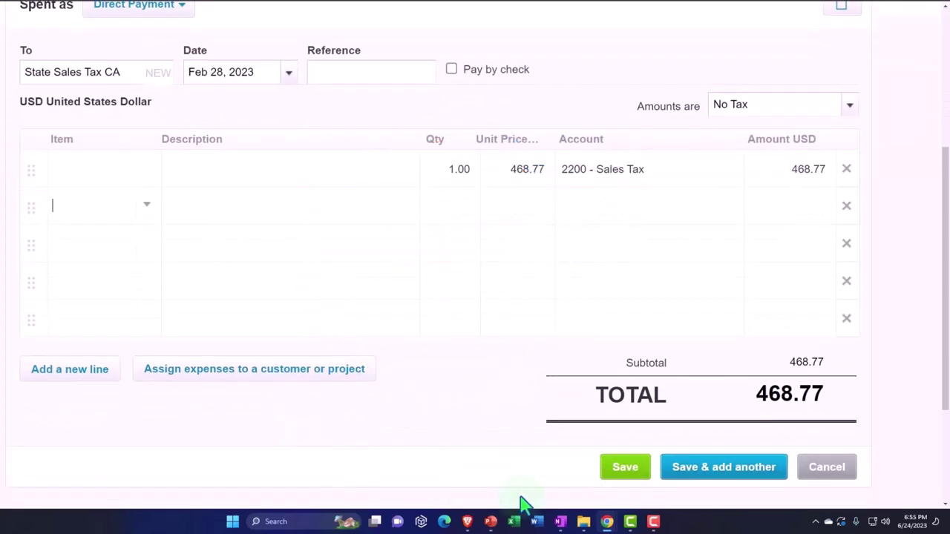
pyautogui.click(615, 476)
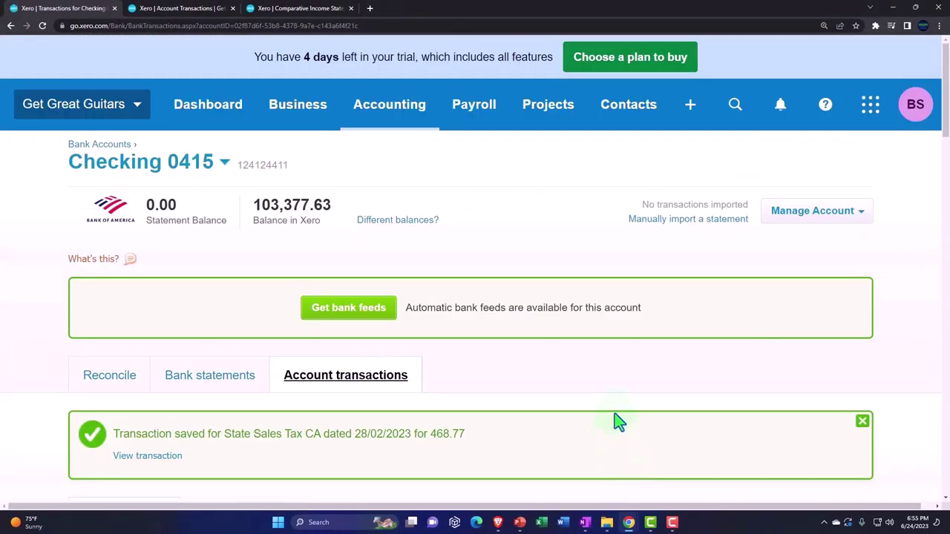
# Step: Review Checking 0415's transactions and open the Feb 28 State Sales Tax CA 468.77 payment
pyautogui.click(191, 16)
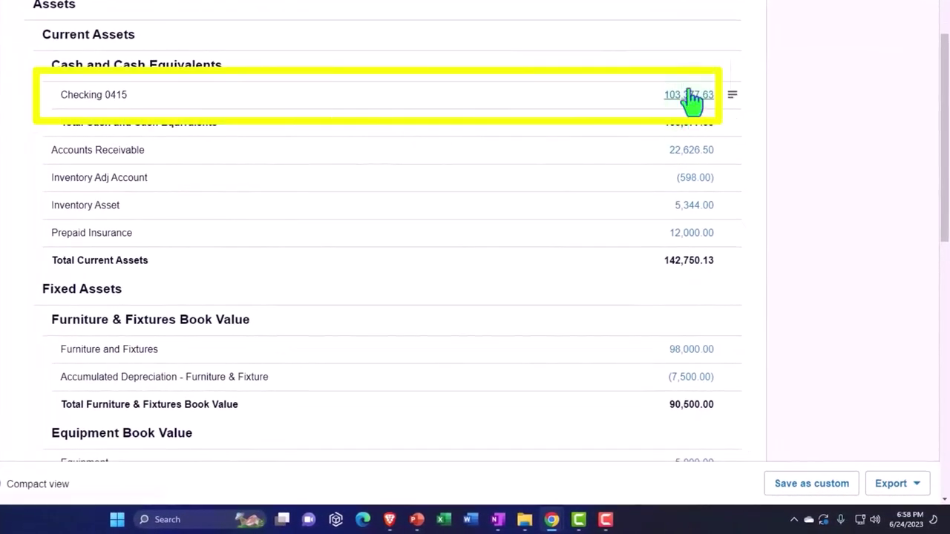
pyautogui.click(689, 95)
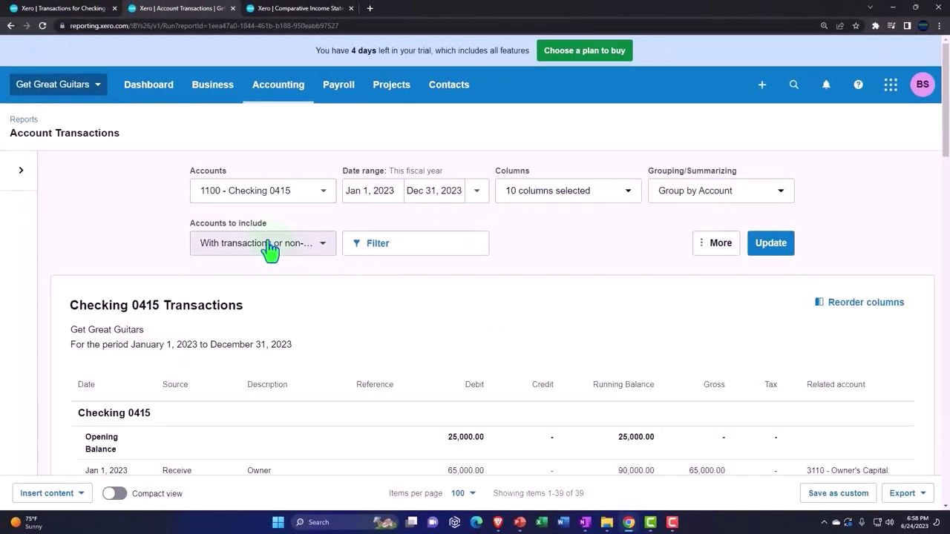
pyautogui.scroll(-9, 267, 251)
pyautogui.scroll(-8, 269, 251)
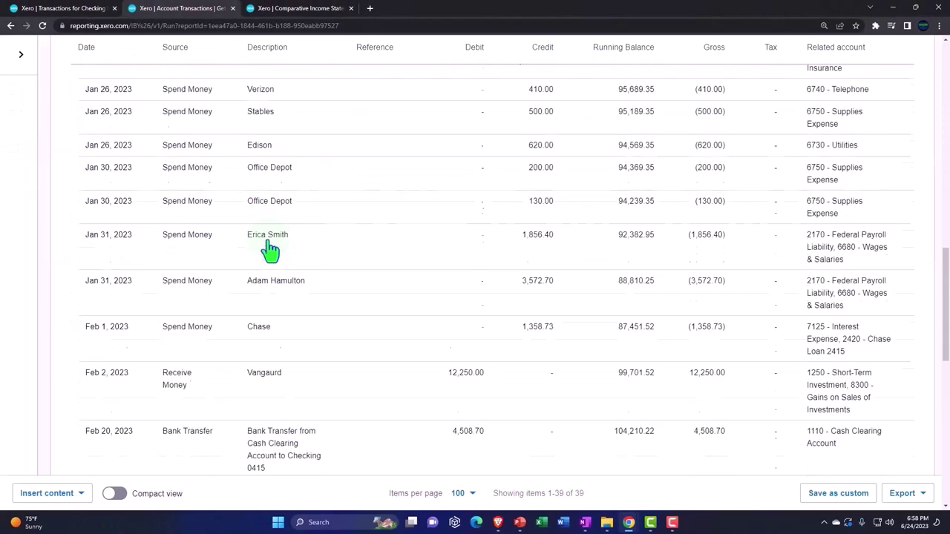
pyautogui.scroll(-3, 270, 253)
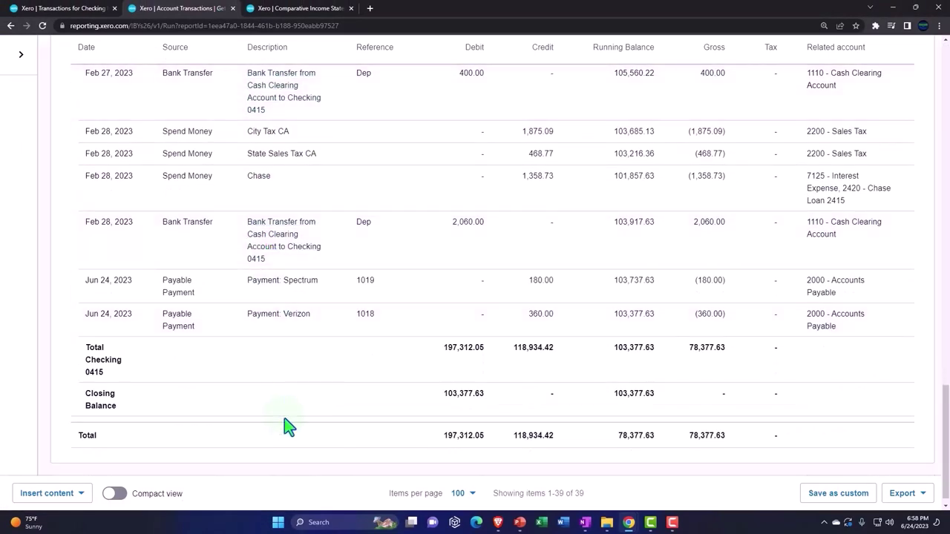
pyautogui.scroll(1, 287, 422)
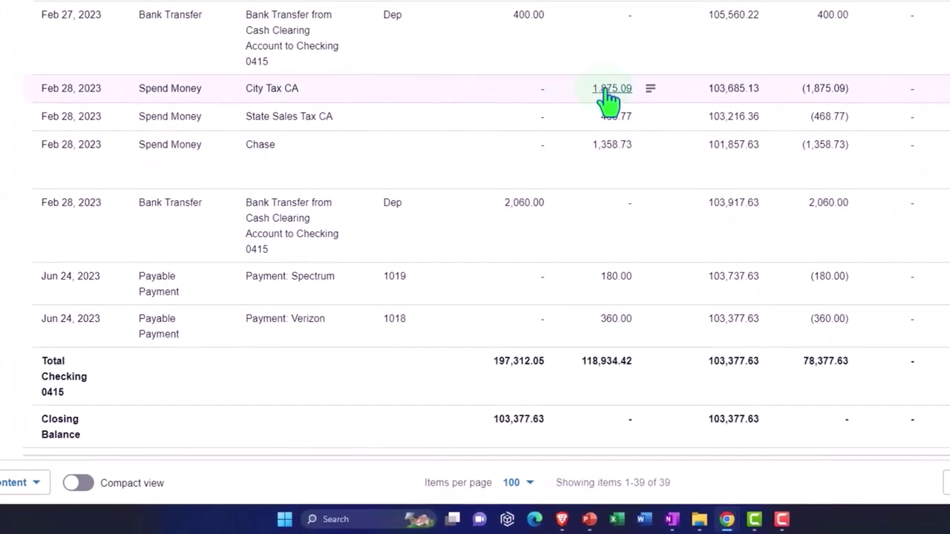
pyautogui.click(603, 131)
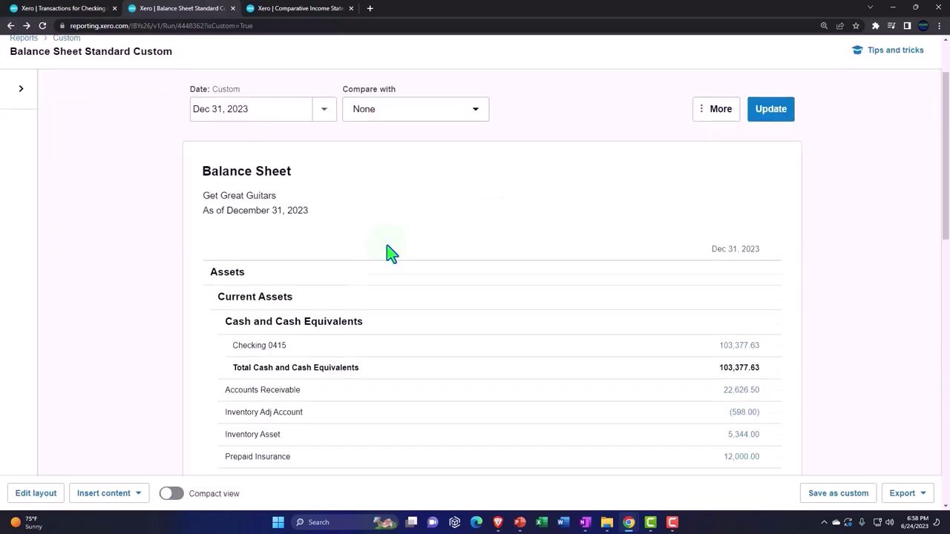
# Step: Locate the 553.69 Sales Tax liability on the Balance Sheet and drill into it
pyautogui.scroll(-5, 391, 253)
pyautogui.keyDown('ctrl'); pyautogui.scroll(1, 391, 253); pyautogui.keyUp('ctrl')
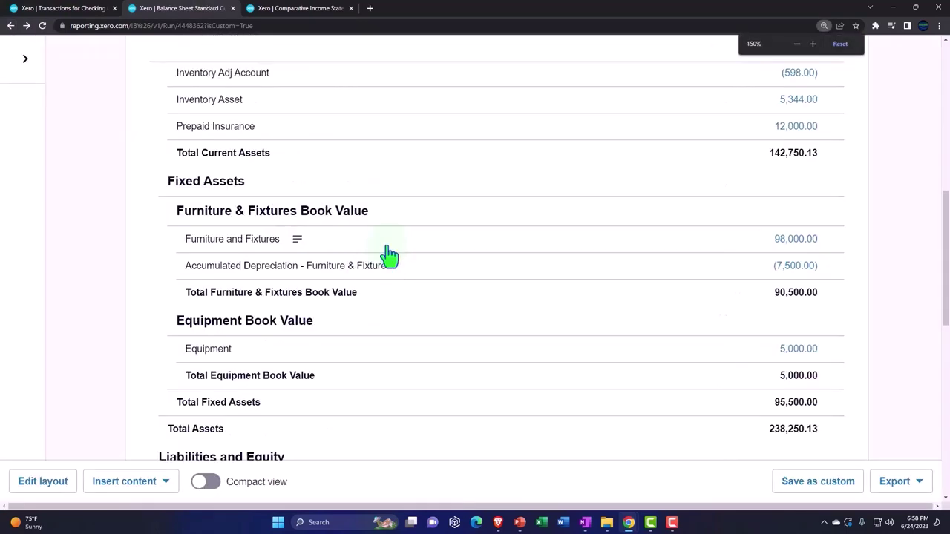
pyautogui.scroll(-6, 388, 253)
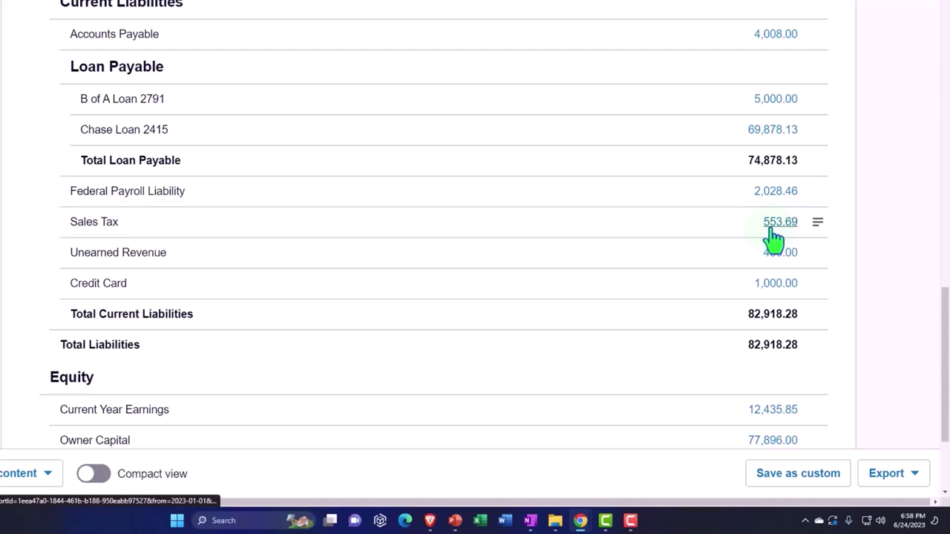
pyautogui.click(776, 227)
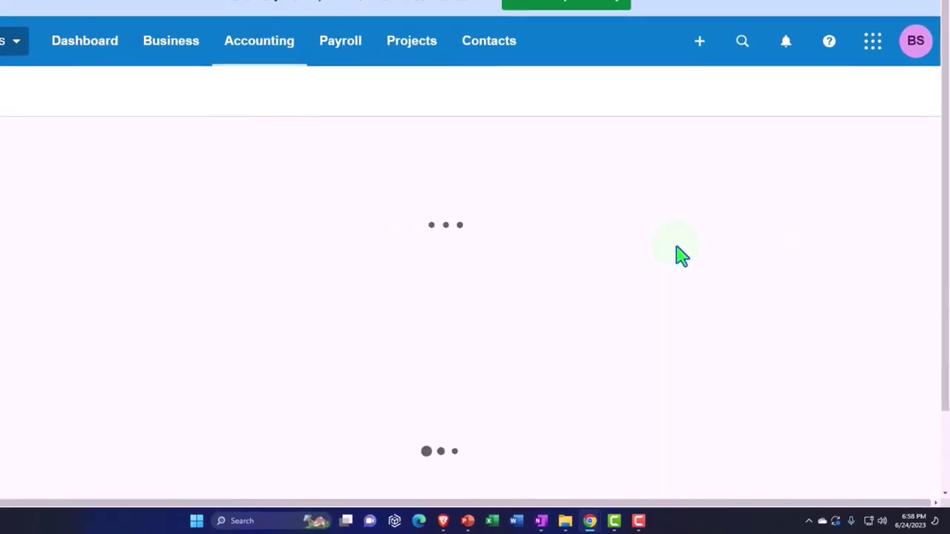
# Step: Zoom out and scroll the 2200 Sales Tax transactions to the City Tax CA and State Sales Tax CA debits
pyautogui.scroll(-2, 690, 269)
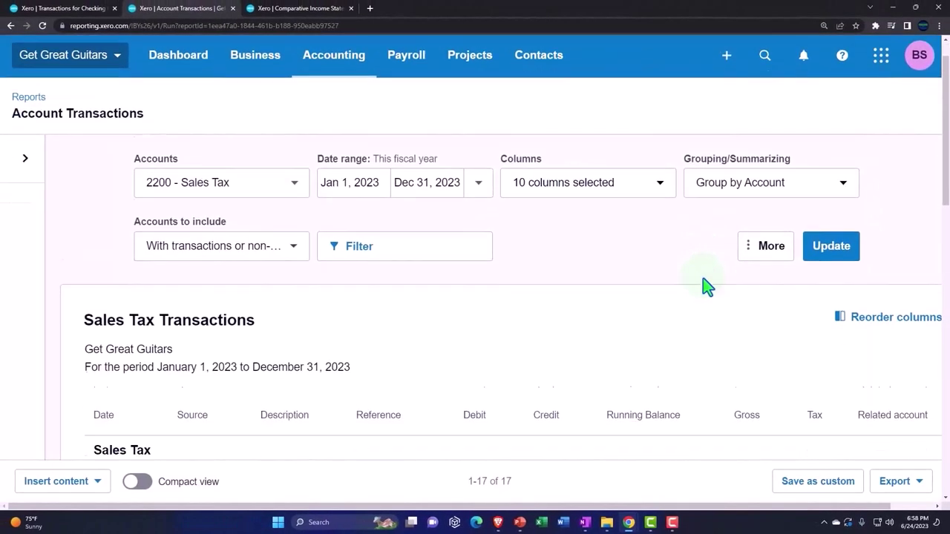
pyautogui.hotkey('ctrl', '-')
pyautogui.scroll(-5, 622, 286)
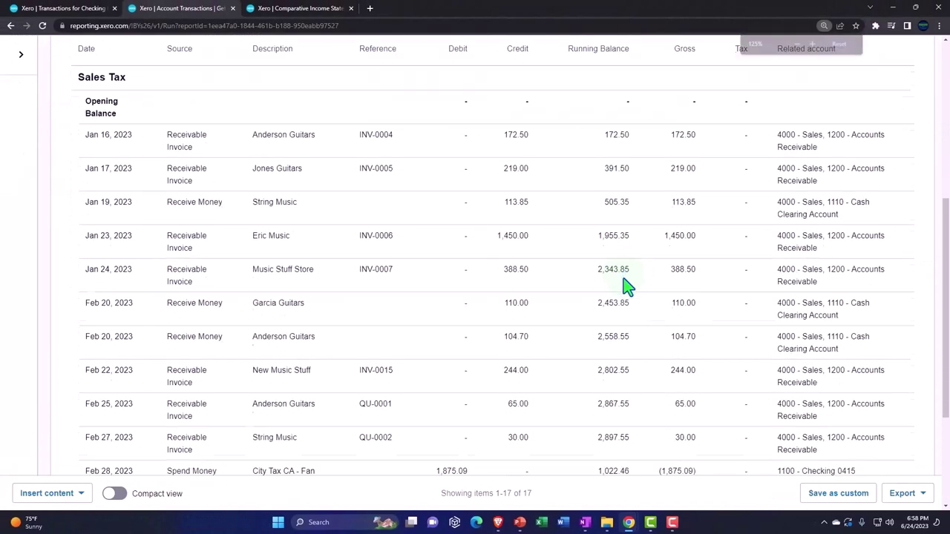
pyautogui.scroll(1, 637, 282)
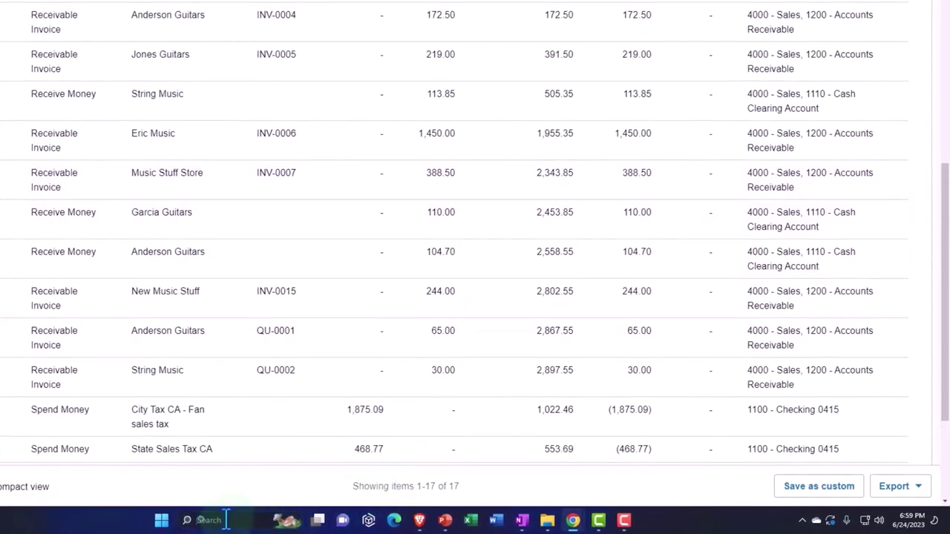
# Step: Open Calculator in compact overlay and add the tax payments 1,875.09 + 468.77 to get 2,343.86
pyautogui.click(225, 520)
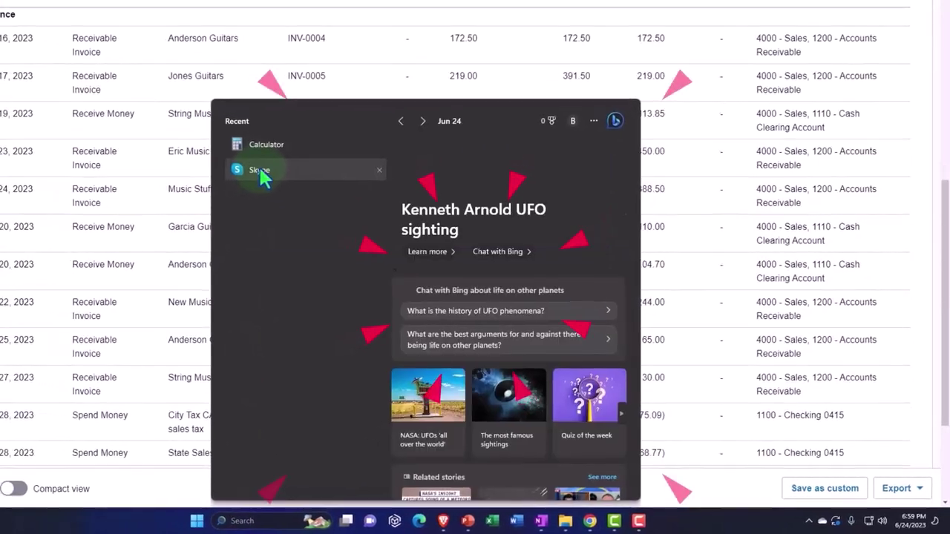
pyautogui.click(257, 144)
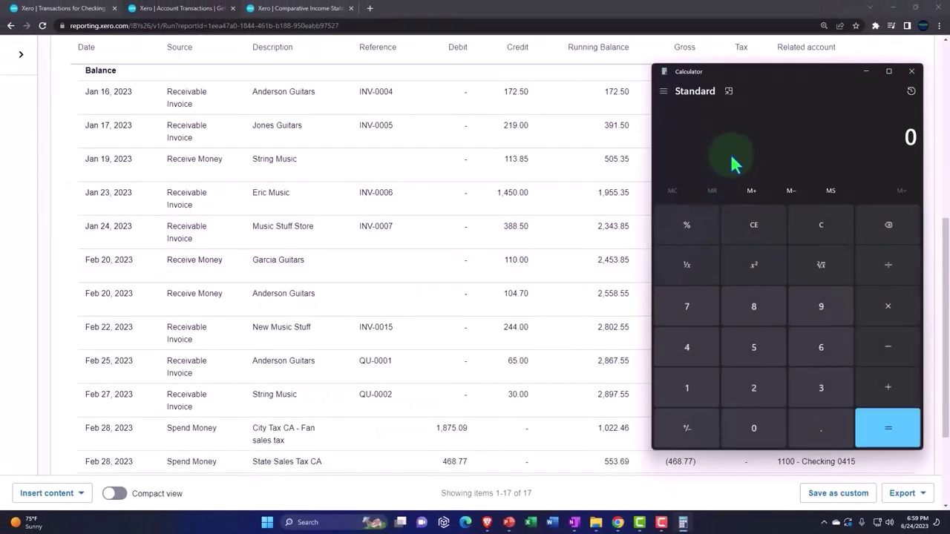
pyautogui.click(729, 91)
pyautogui.moveTo(844, 34); pyautogui.dragTo(809, 234)
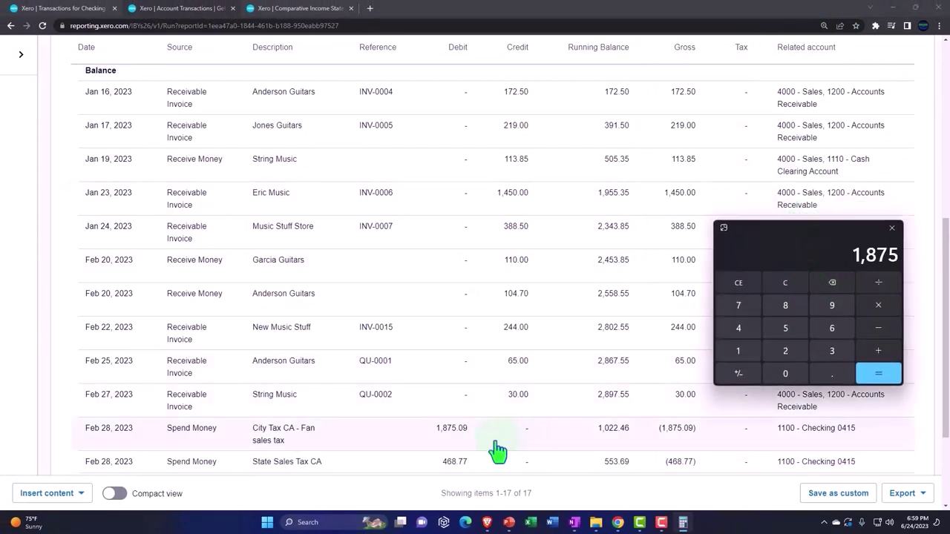
pyautogui.write('+468.77=')
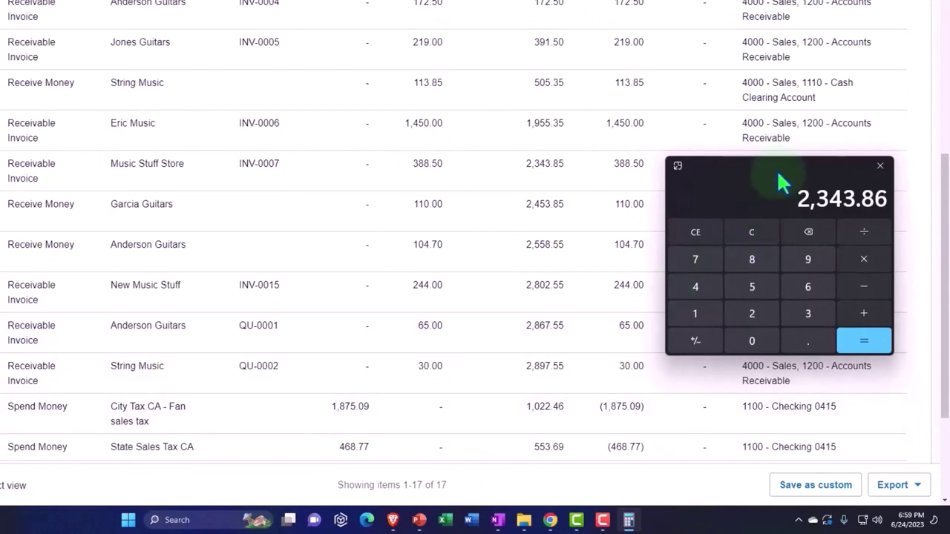
pyautogui.moveTo(778, 172); pyautogui.dragTo(641, 194)
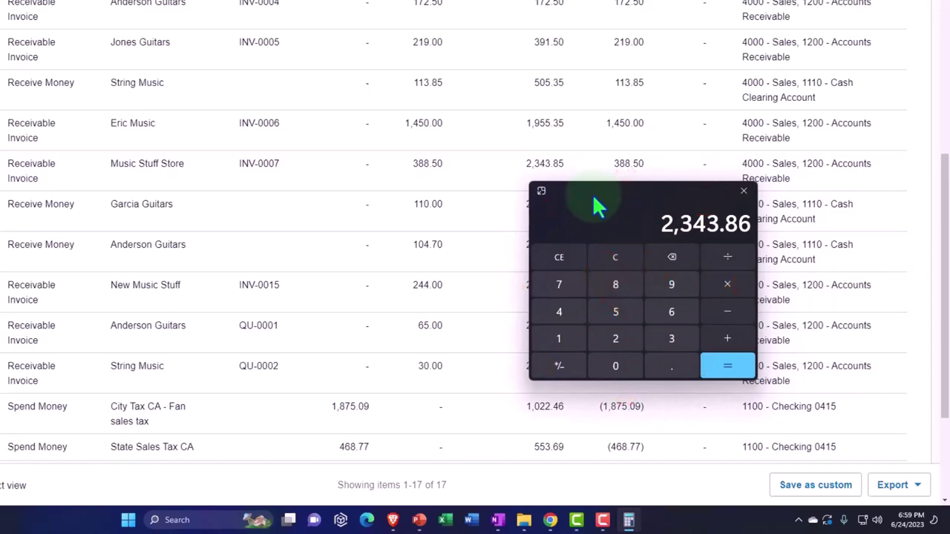
pyautogui.moveTo(592, 194); pyautogui.dragTo(722, 191)
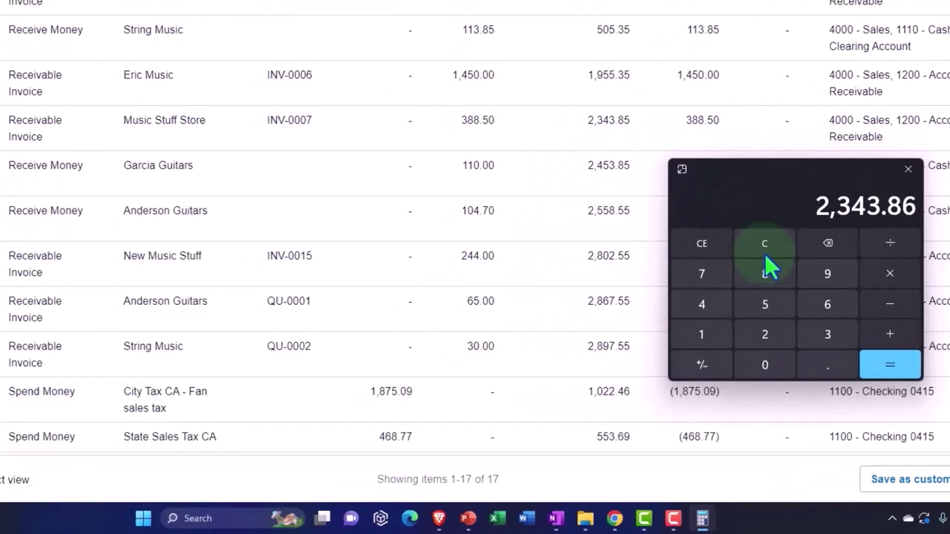
# Step: Clear the calculator and sum the five February sales tax credits to 553.7
pyautogui.click(766, 250)
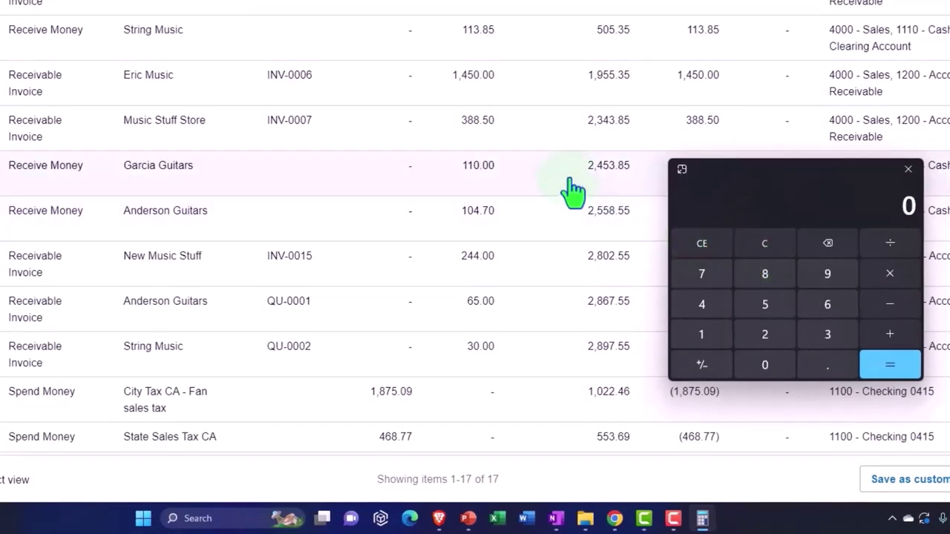
pyautogui.moveTo(745, 171); pyautogui.dragTo(608, 174)
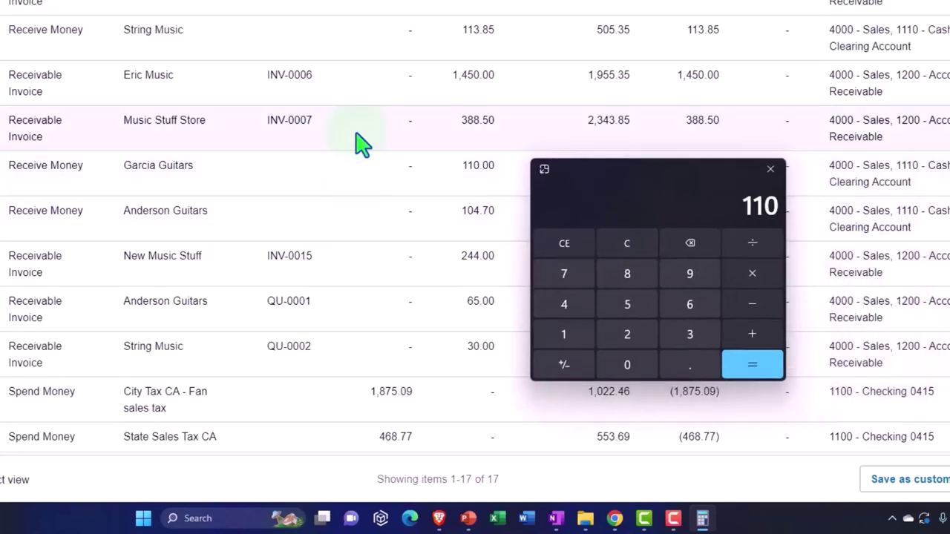
pyautogui.write('+104.7+24')
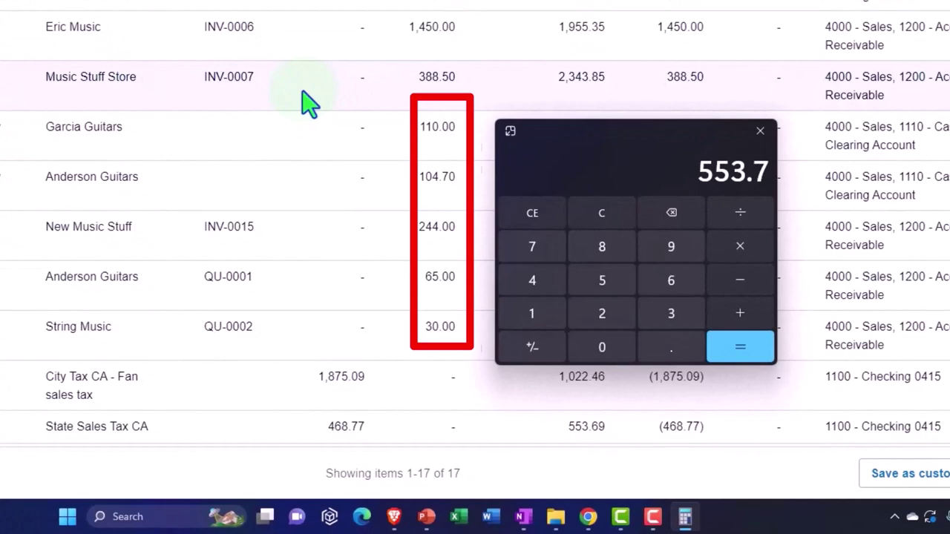
pyautogui.scroll(1, 308, 215)
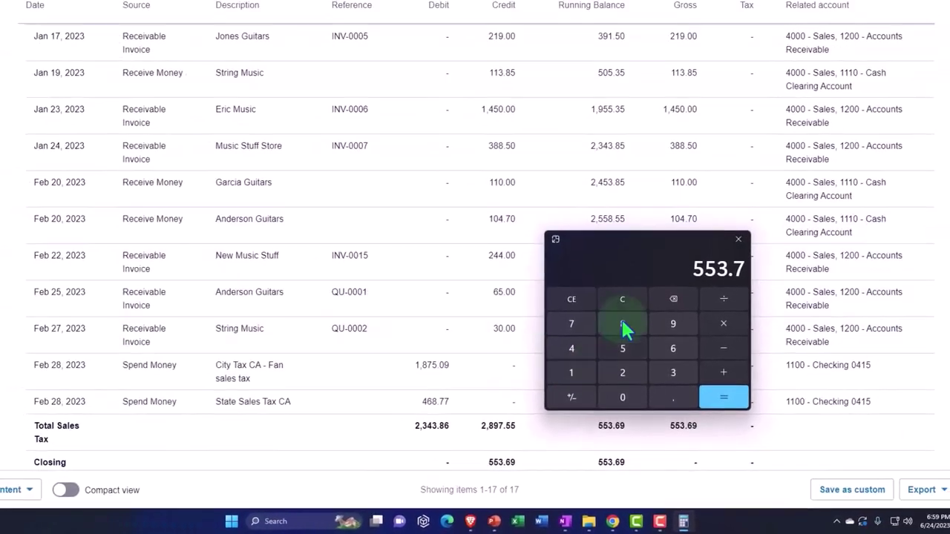
pyautogui.moveTo(639, 237); pyautogui.dragTo(813, 154)
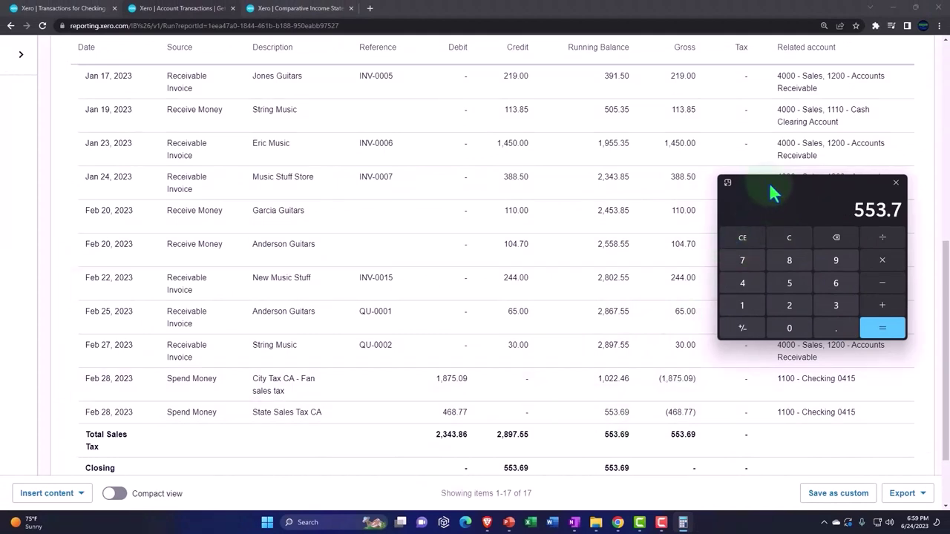
pyautogui.moveTo(772, 193); pyautogui.dragTo(949, 189)
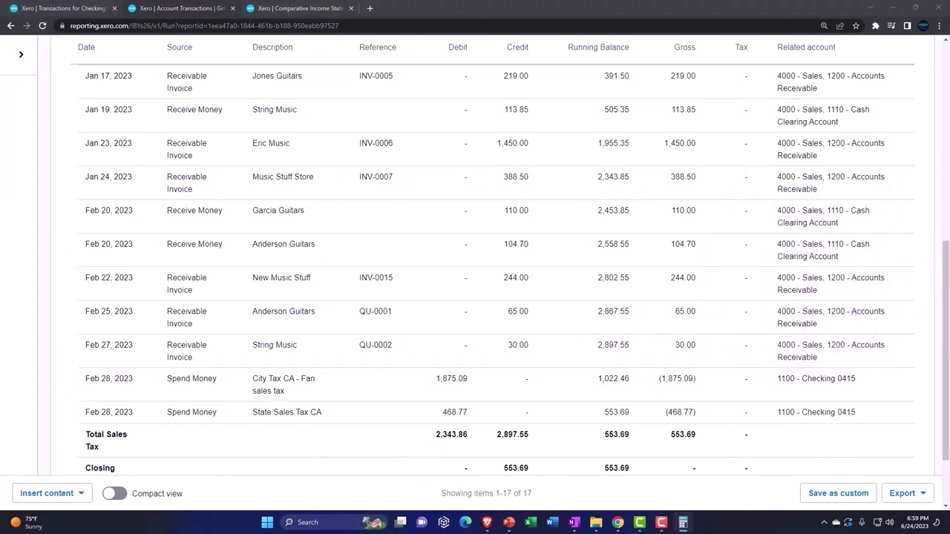
# Step: Close Calculator and scroll back to the top of the December 31, 2023 Balance Sheet
pyautogui.hotkey('alt', 'F4')
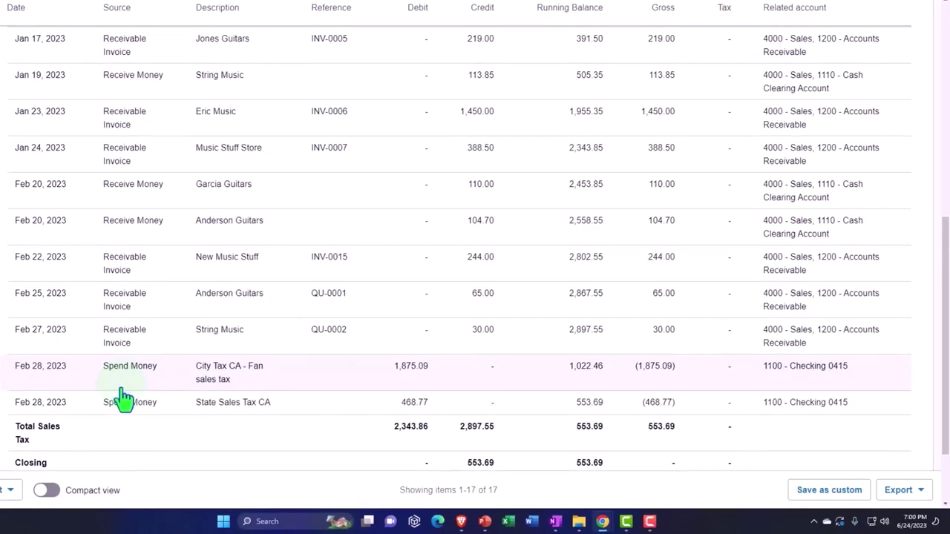
pyautogui.scroll(5, 123, 399)
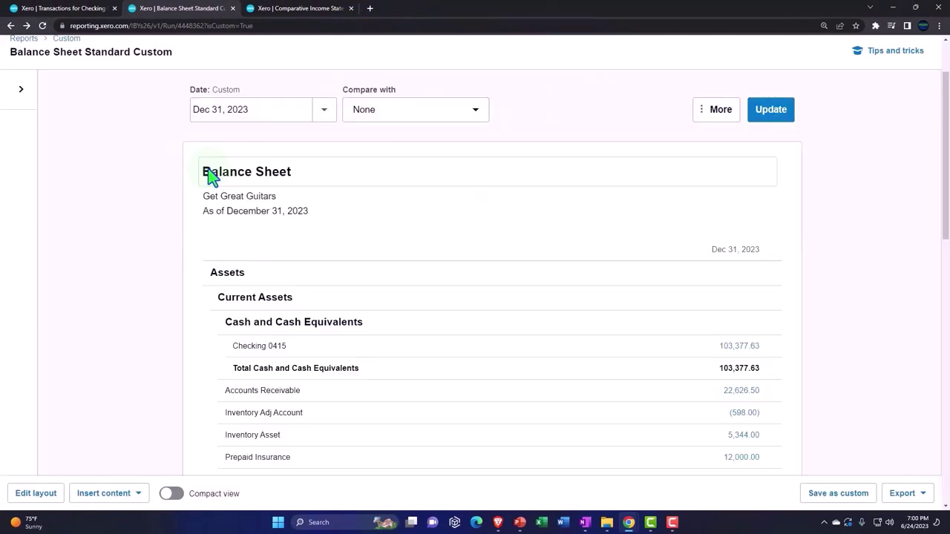
# Step: View the Comparative Income Statement, Jan 2023 versus Feb 2023, zoomed to 150%
pyautogui.click(281, 11)
pyautogui.scroll(-2, 590, 283)
pyautogui.hotkey('ctrl', '+')
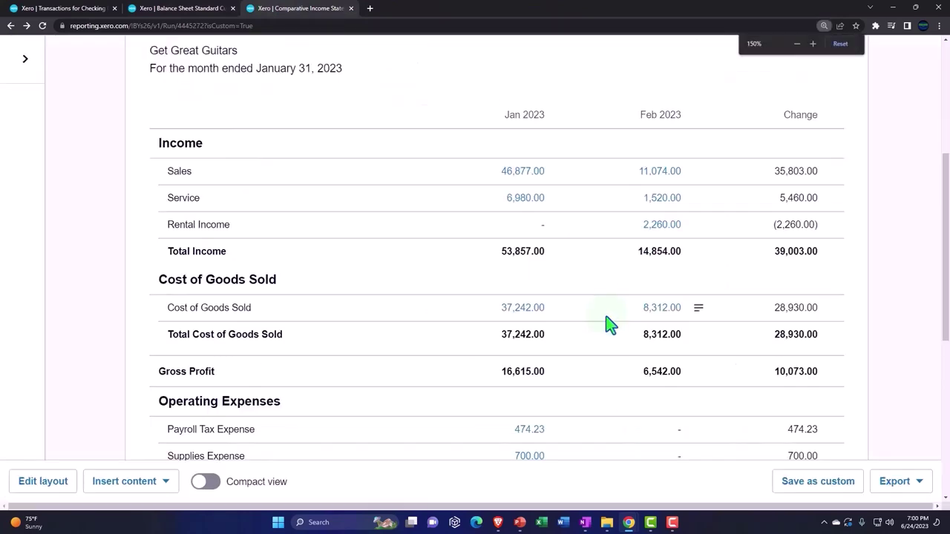
pyautogui.scroll(-2, 607, 324)
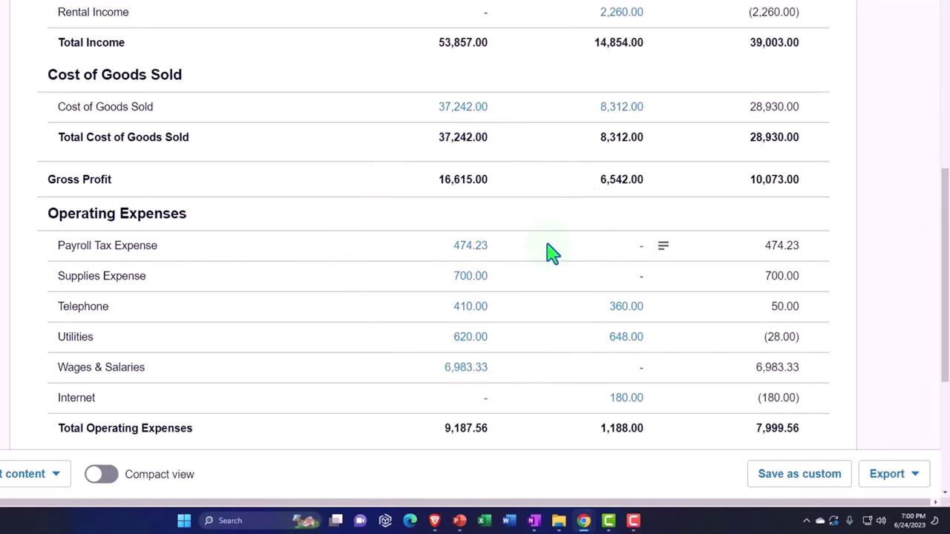
pyautogui.scroll(2, 554, 253)
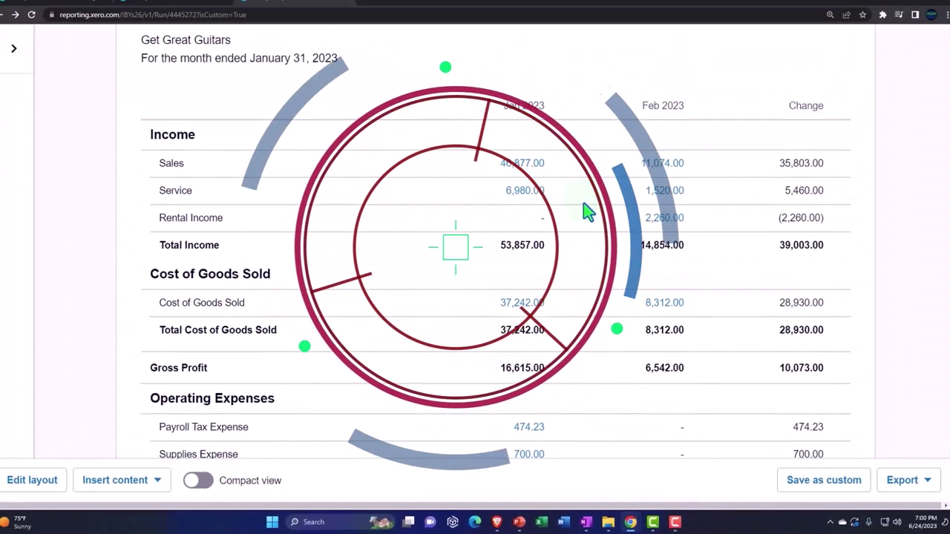
# Step: Confirm Sales Tax of 553.69 on the Dec 31, 2023 Balance Sheet, then return to the income statement
pyautogui.click(182, 7)
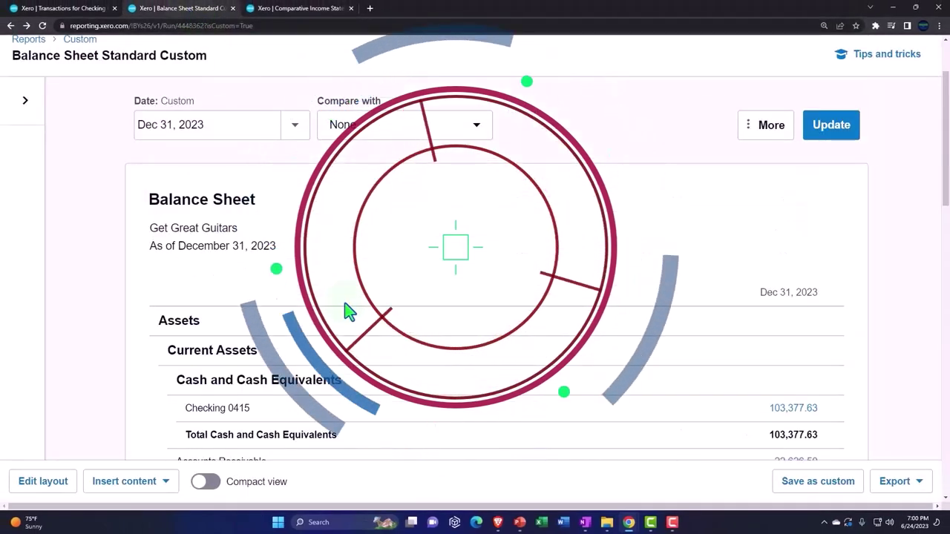
pyautogui.scroll(-2, 346, 312)
pyautogui.scroll(-6, 349, 312)
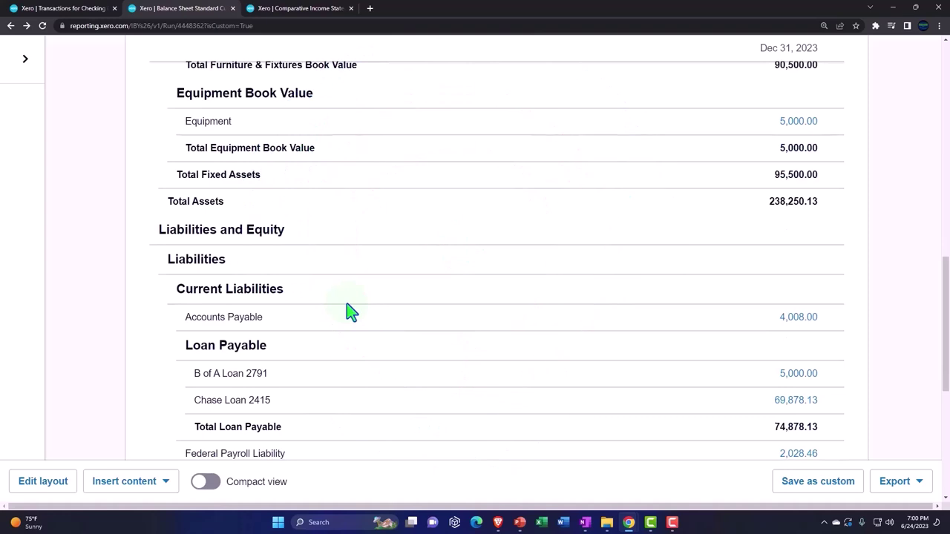
pyautogui.scroll(-2, 348, 306)
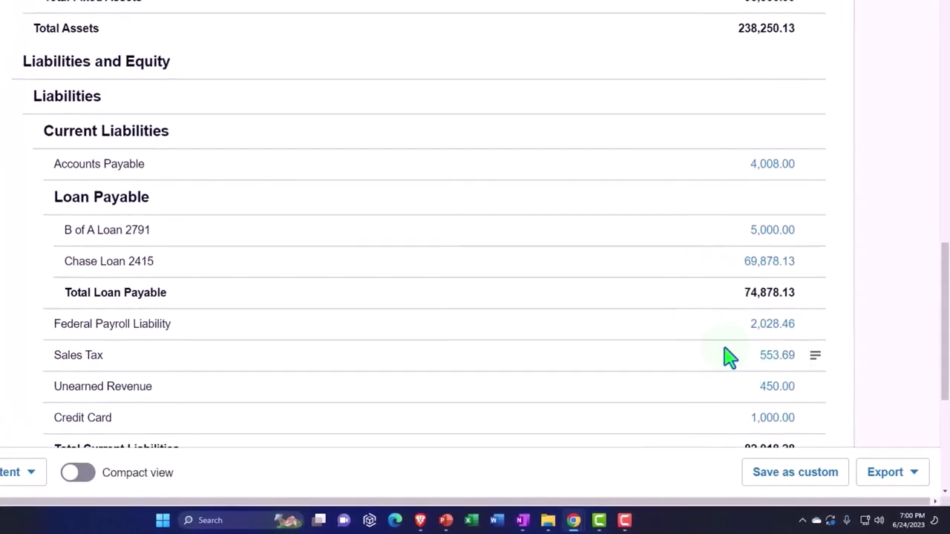
pyautogui.click(202, 0)
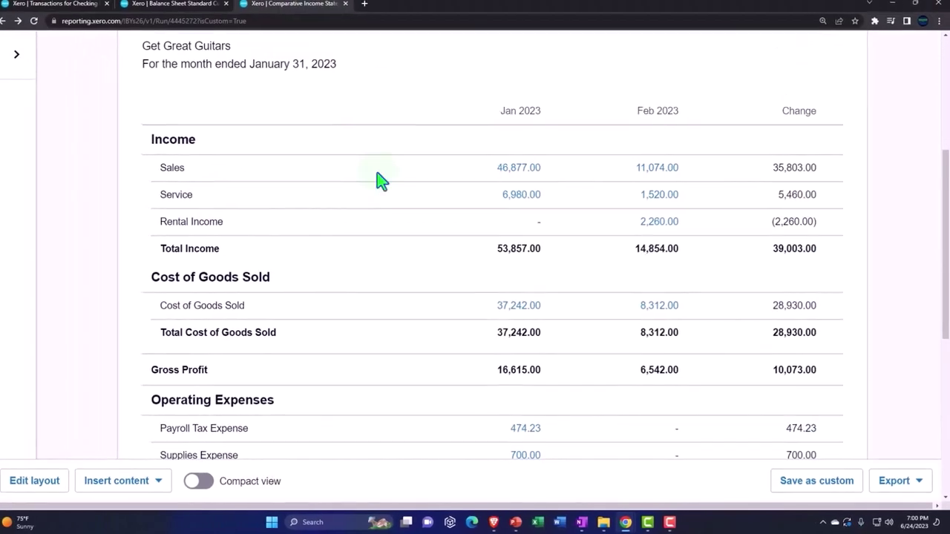
pyautogui.scroll(5, 398, 231)
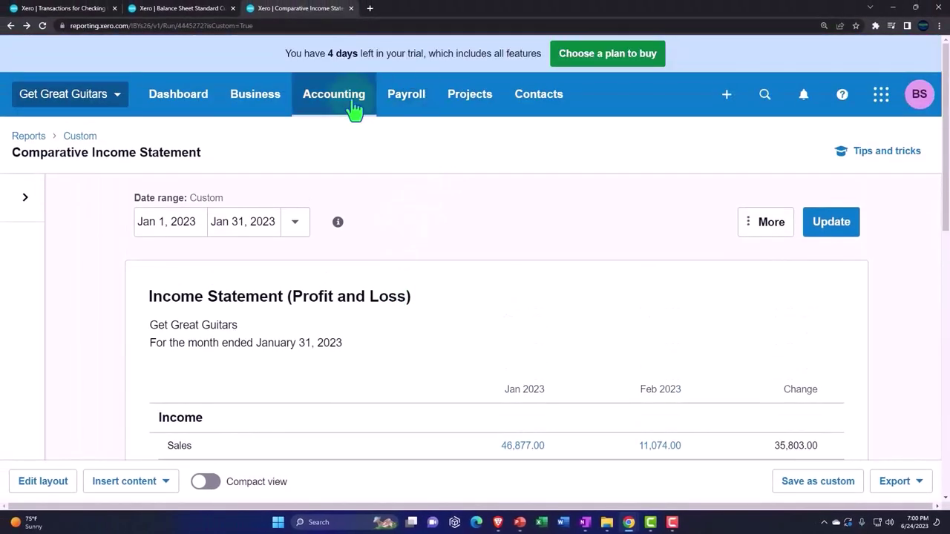
# Step: Search Accounting Reports for 'trial' and open the Trial Balance report
pyautogui.click(350, 109)
pyautogui.scroll(-2, 375, 248)
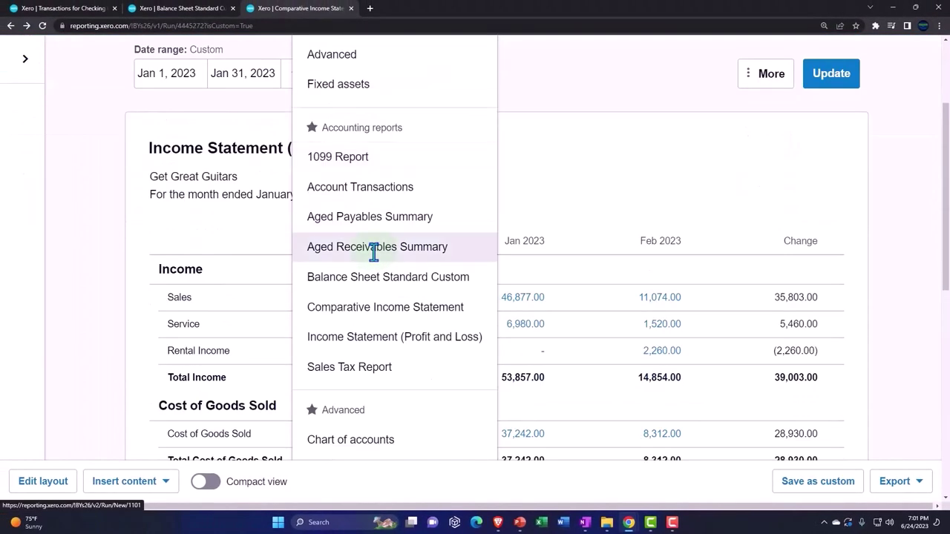
pyautogui.scroll(2, 373, 253)
pyautogui.click(349, 190)
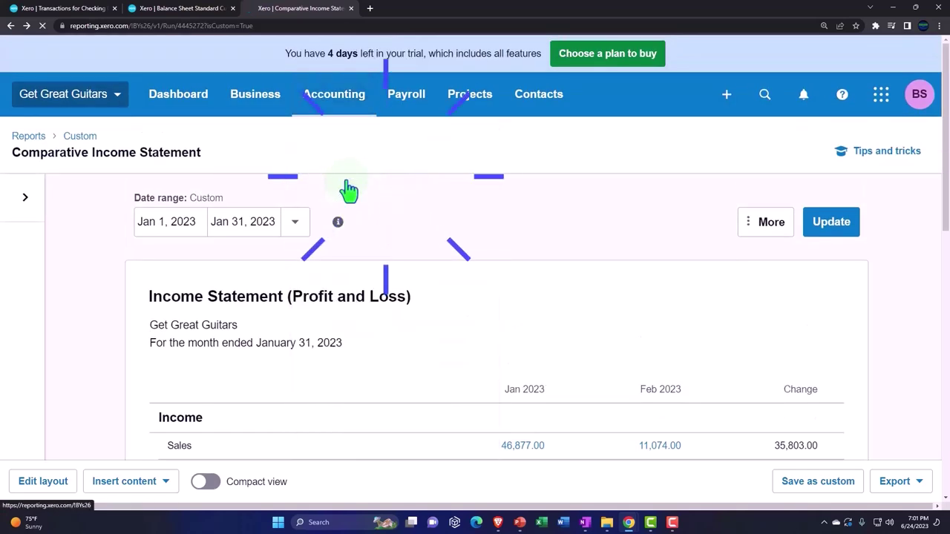
pyautogui.click(680, 143)
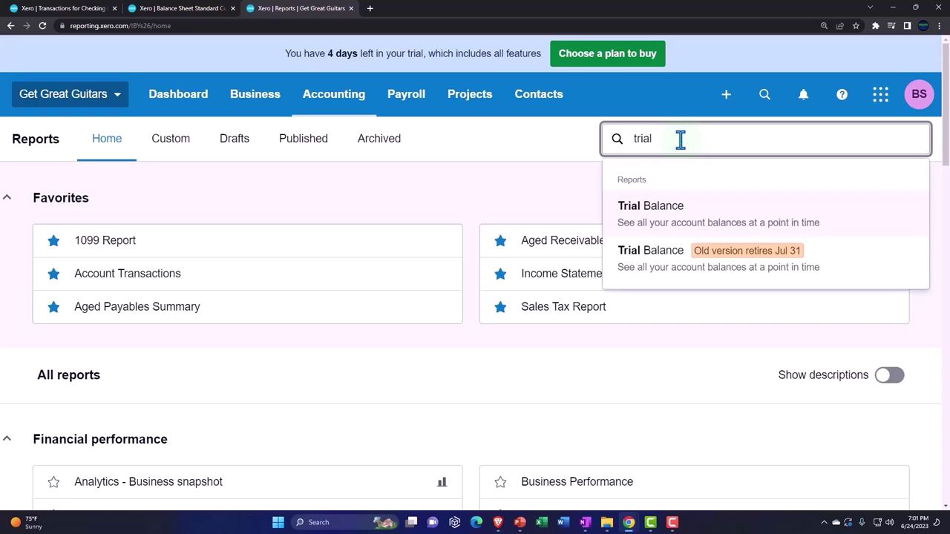
pyautogui.click(666, 212)
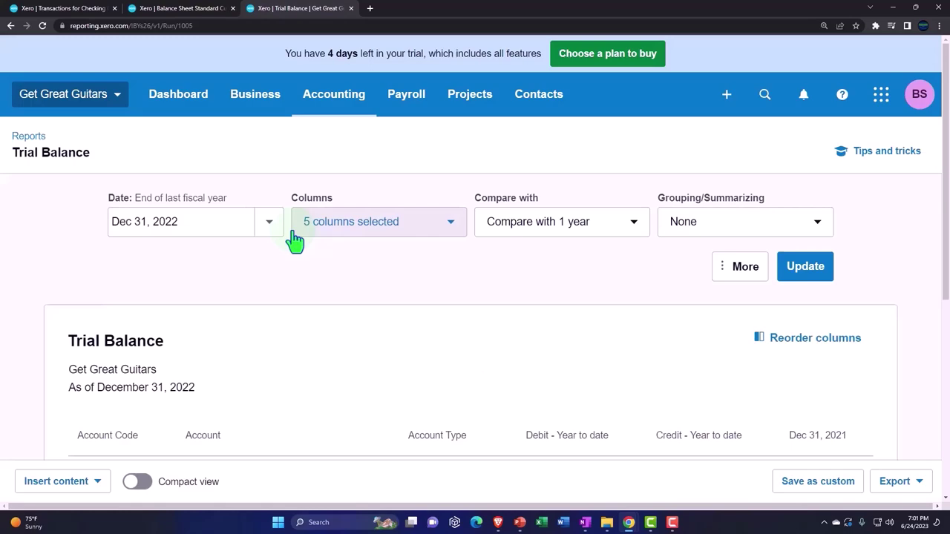
# Step: Set a custom Trial Balance date of December 31, 2023 and update the report
pyautogui.click(269, 221)
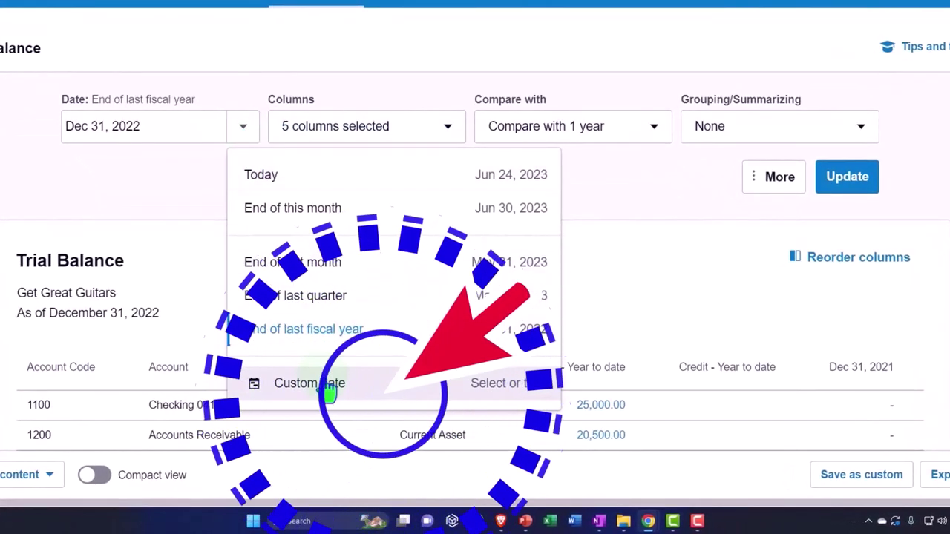
pyautogui.click(329, 390)
pyautogui.click(236, 179)
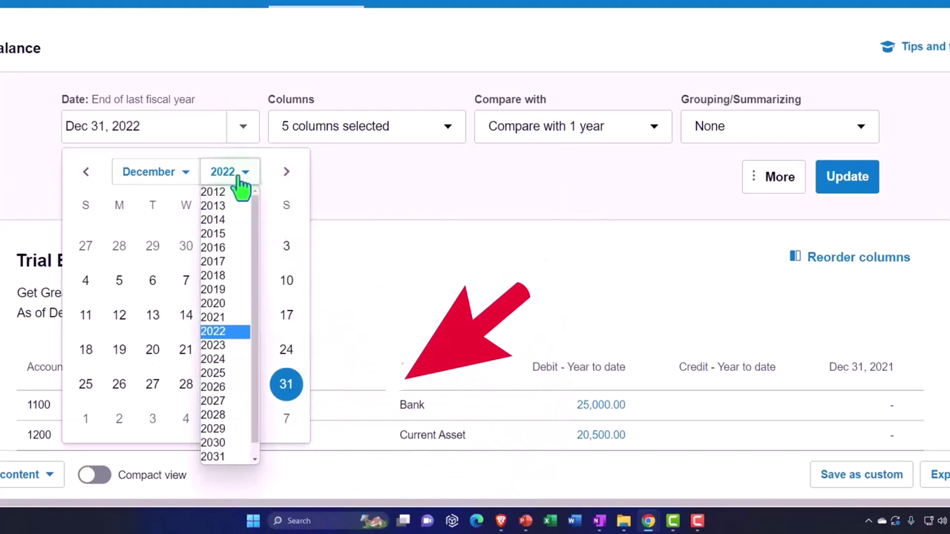
pyautogui.click(215, 345)
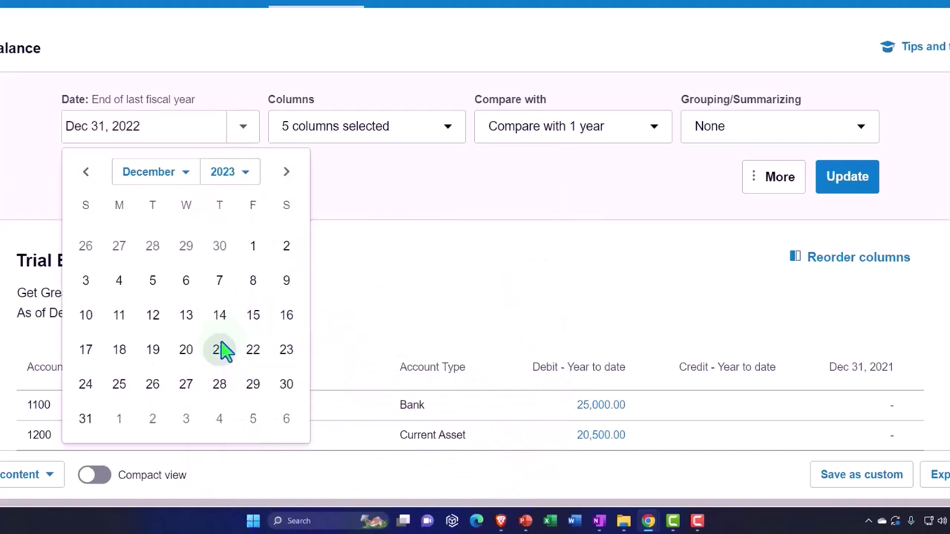
pyautogui.click(81, 420)
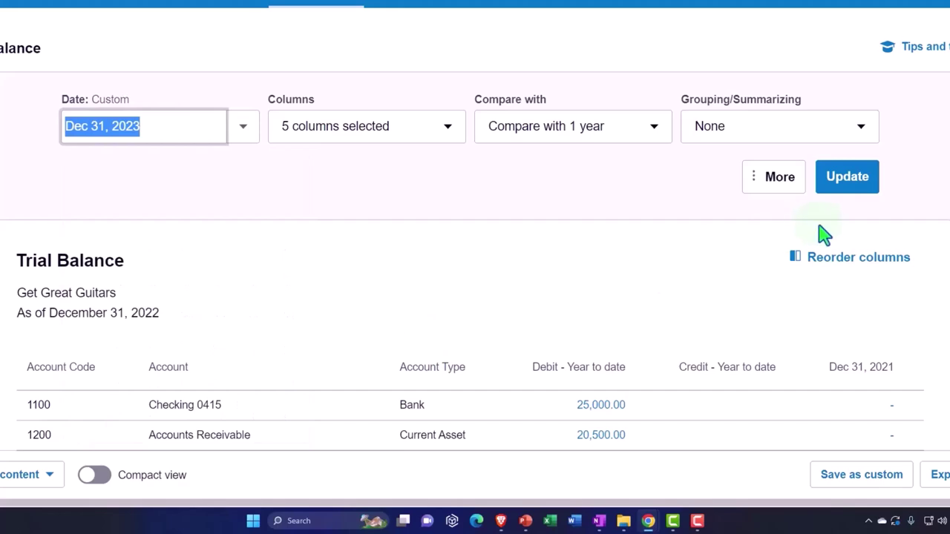
pyautogui.click(844, 188)
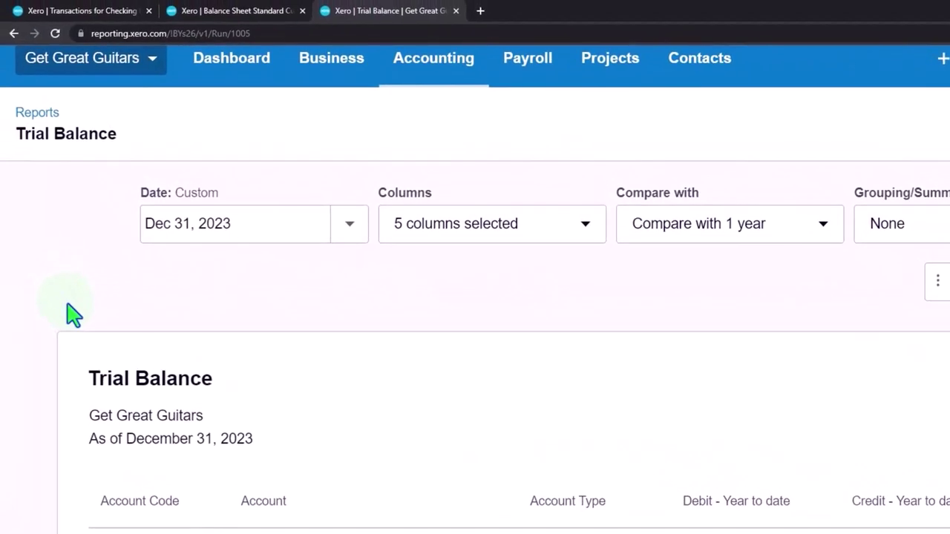
pyautogui.scroll(-2, 74, 315)
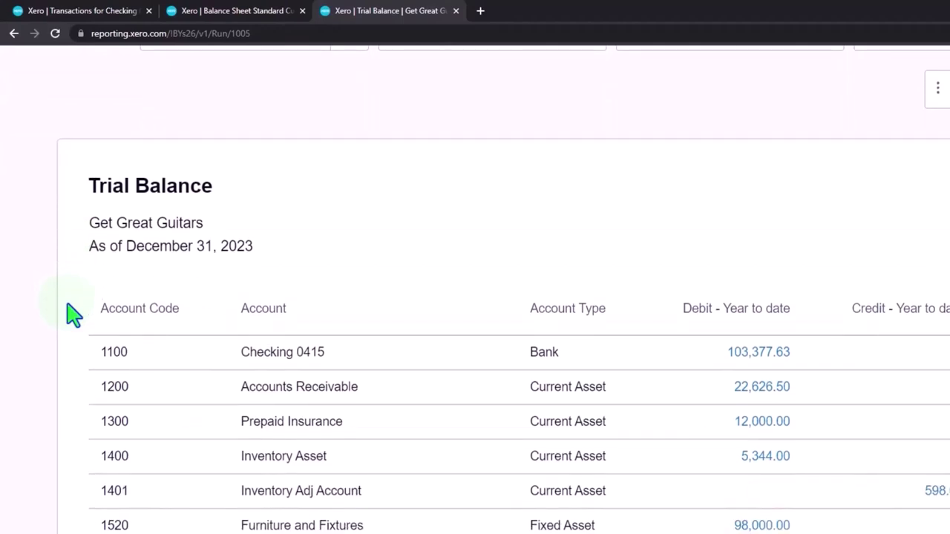
pyautogui.scroll(-1, 74, 314)
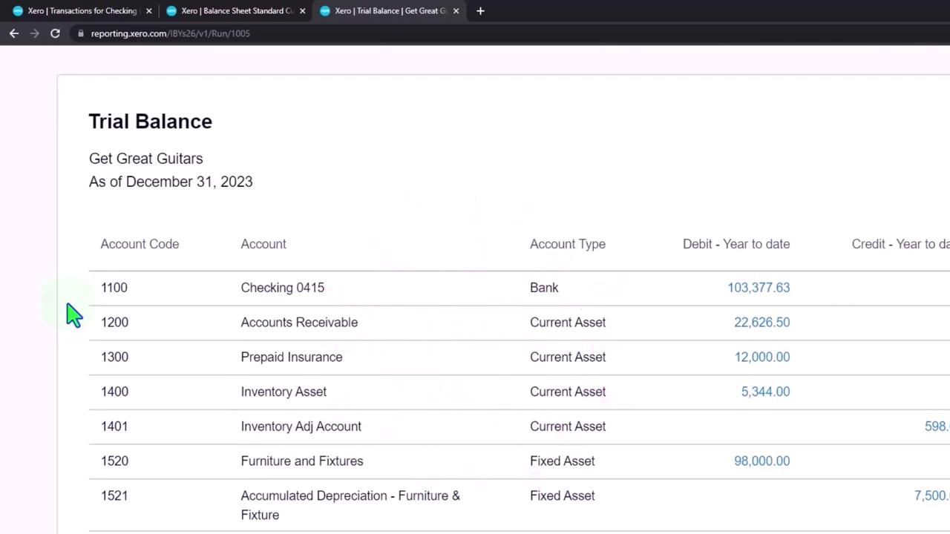
pyautogui.scroll(-1, 74, 315)
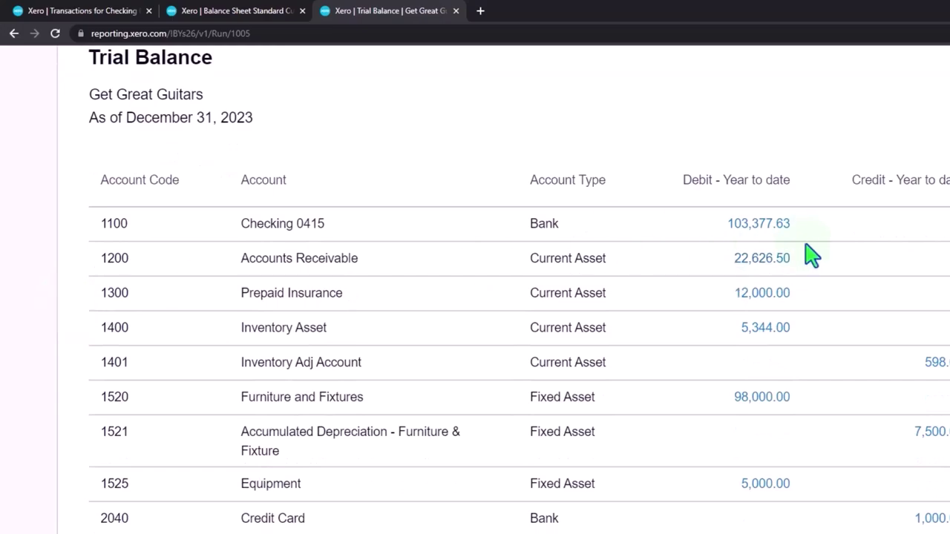
pyautogui.scroll(-2, 790, 241)
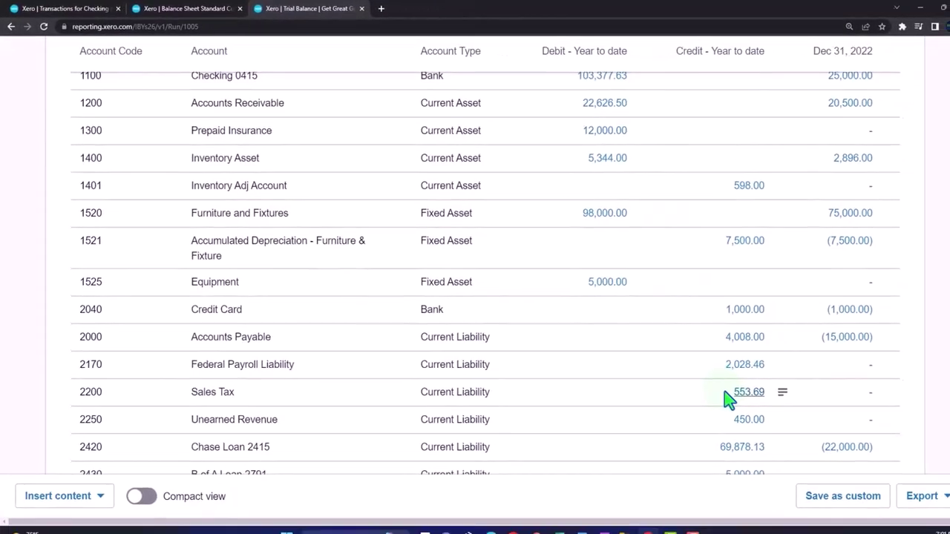
pyautogui.scroll(-1, 774, 428)
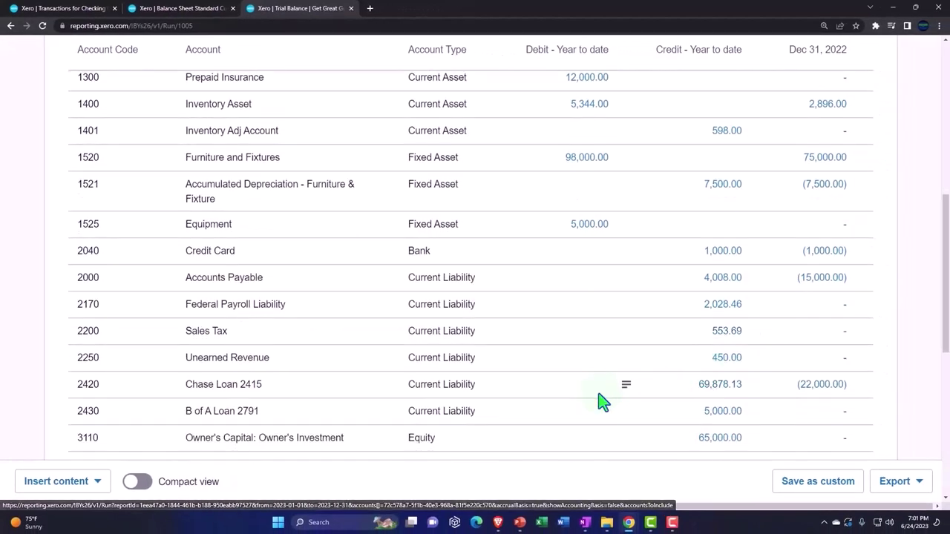
pyautogui.scroll(-3, 600, 399)
pyautogui.scroll(-4, 585, 401)
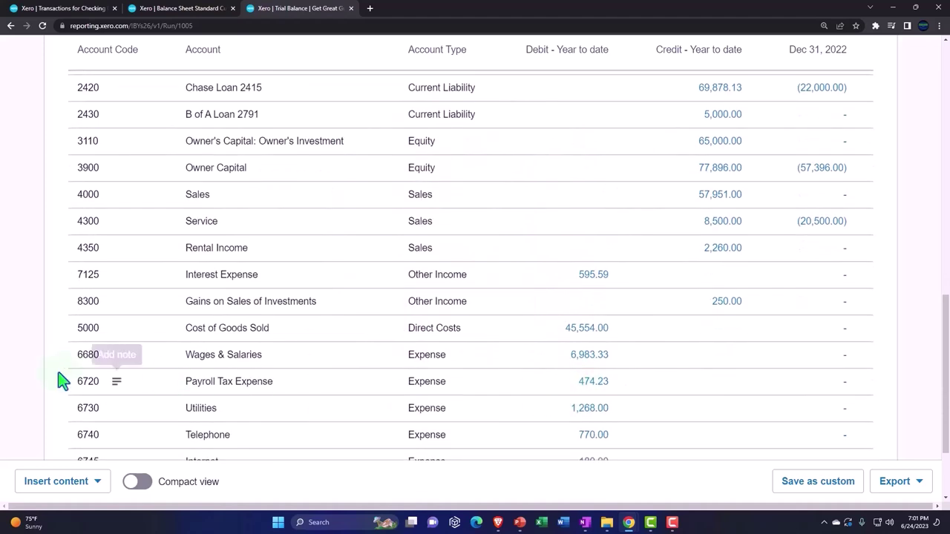
pyautogui.scroll(-3, 25, 369)
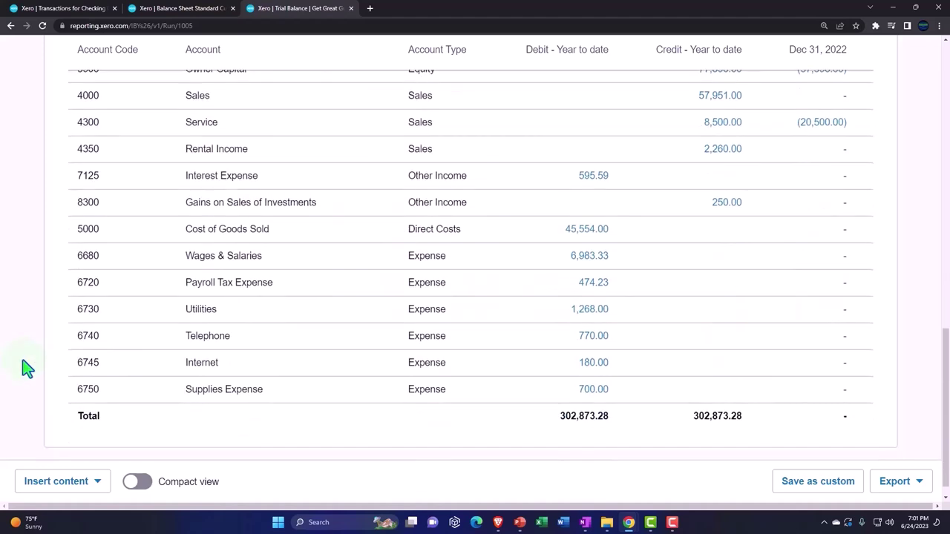